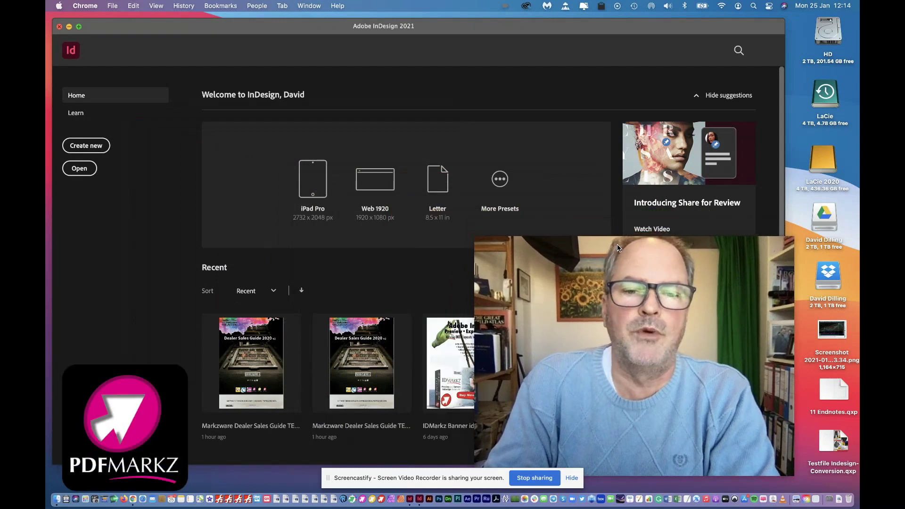
# - Open the Markzware Dealer Sales Guide TEST 2020 v6 and dismiss the missing-links alert
pyautogui.doubleClick(251, 363)
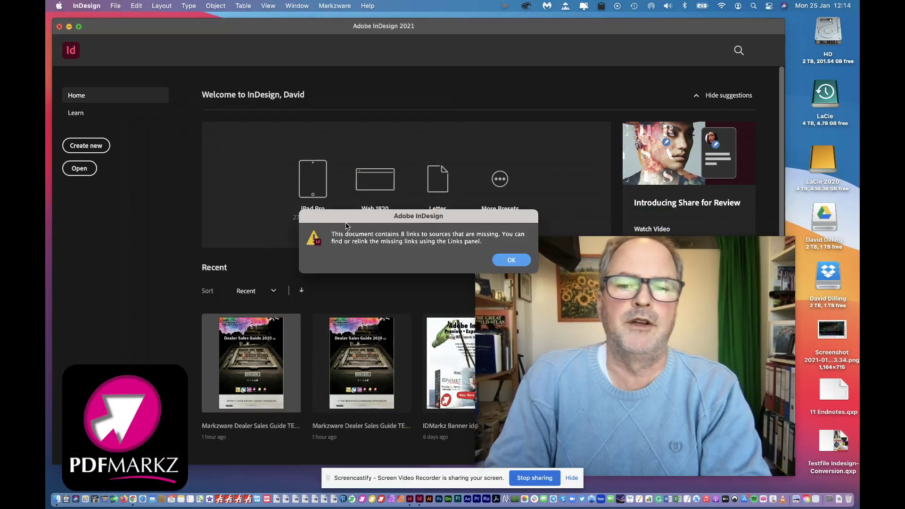
pyautogui.click(502, 266)
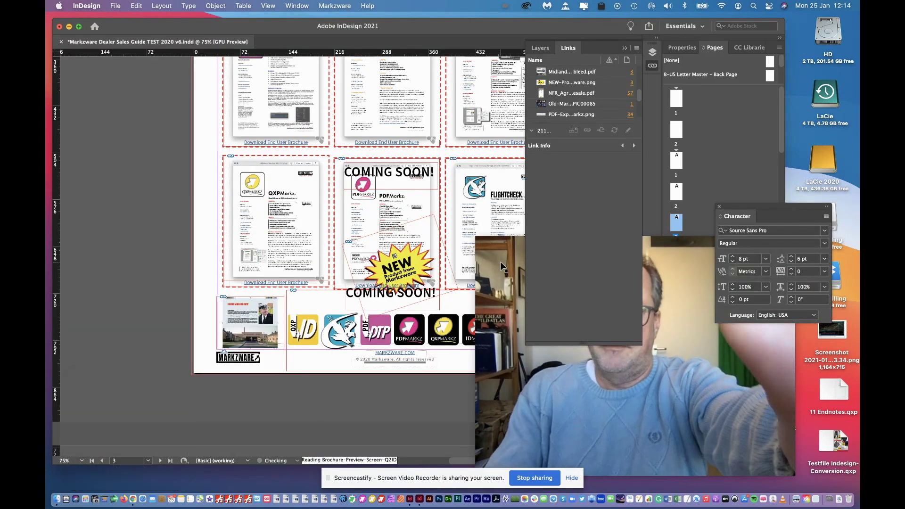
pyautogui.click(500, 262)
# - Scroll up and enter 'Markzware.com/support/resellers/'
pyautogui.scroll(10, 442, 259)
pyautogui.scroll(10, 443, 259)
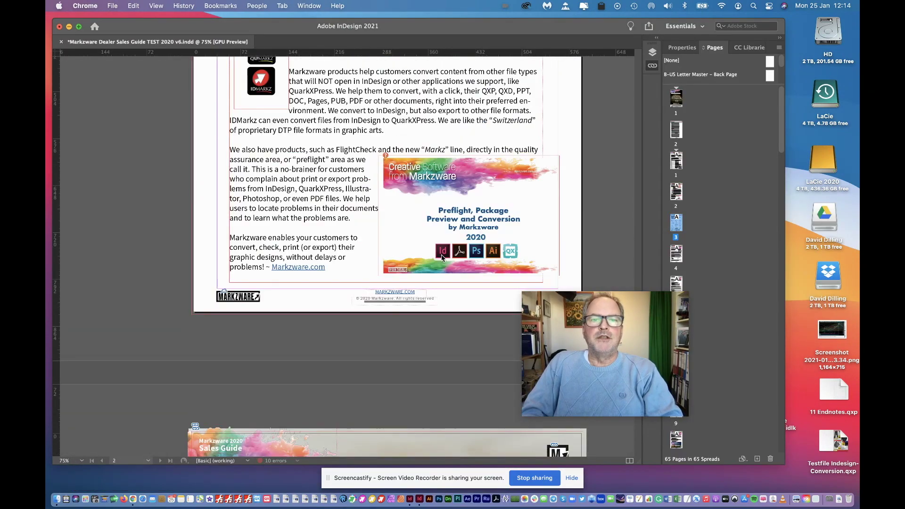
pyautogui.scroll(10, 443, 258)
pyautogui.scroll(10, 443, 259)
pyautogui.scroll(10, 443, 258)
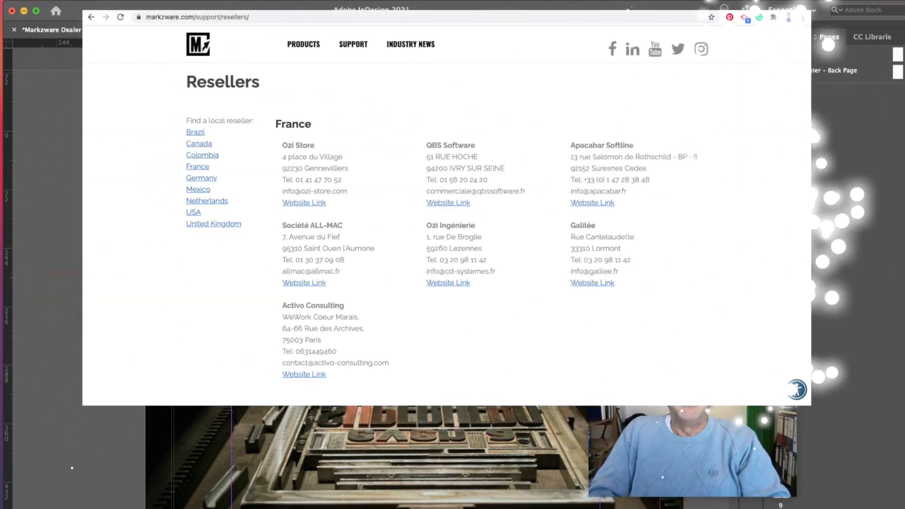
pyautogui.write('Markzware.com/sup')
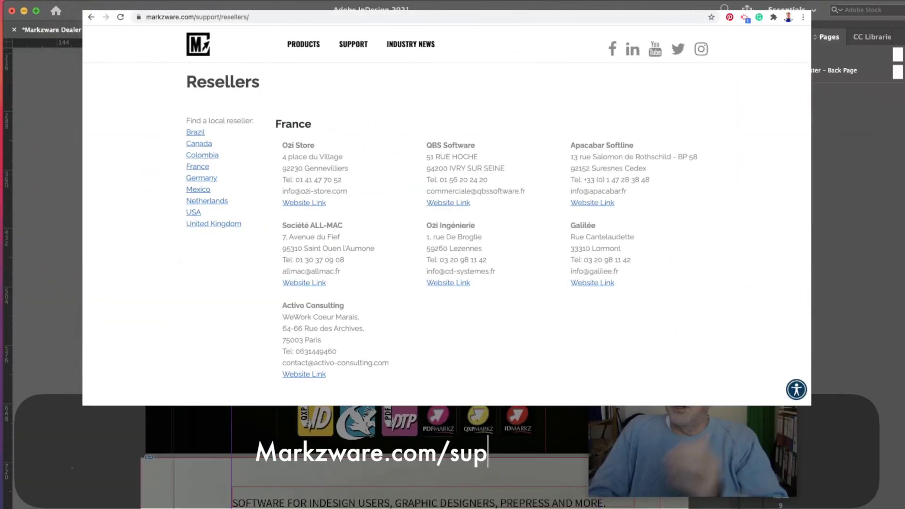
pyautogui.write('port/resellers/')
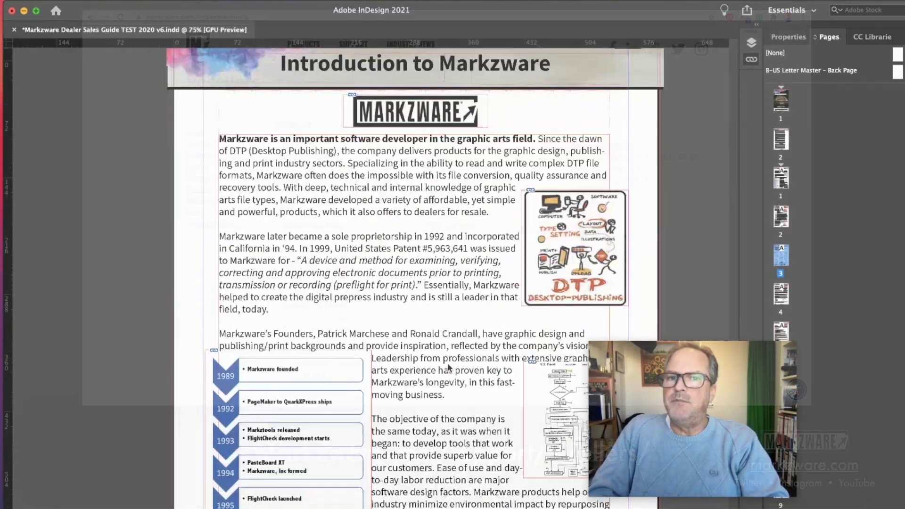
# - Scroll to the brochure grid and select the PDF2DTP brochure image to show its link info
pyautogui.scroll(-5, 448, 368)
pyautogui.scroll(-5, 448, 368)
pyautogui.scroll(-8, 448, 368)
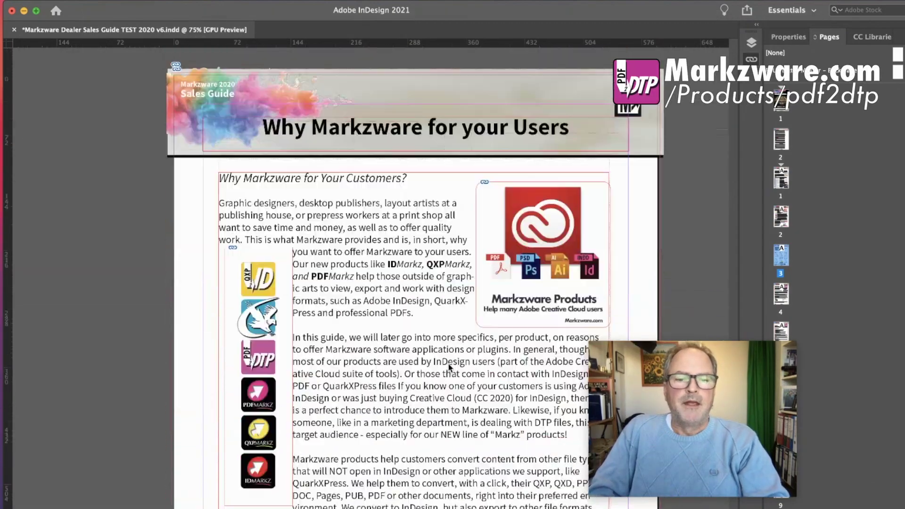
pyautogui.scroll(-10, 449, 364)
pyautogui.scroll(-5, 449, 363)
pyautogui.scroll(-5, 448, 363)
pyautogui.scroll(5, 448, 363)
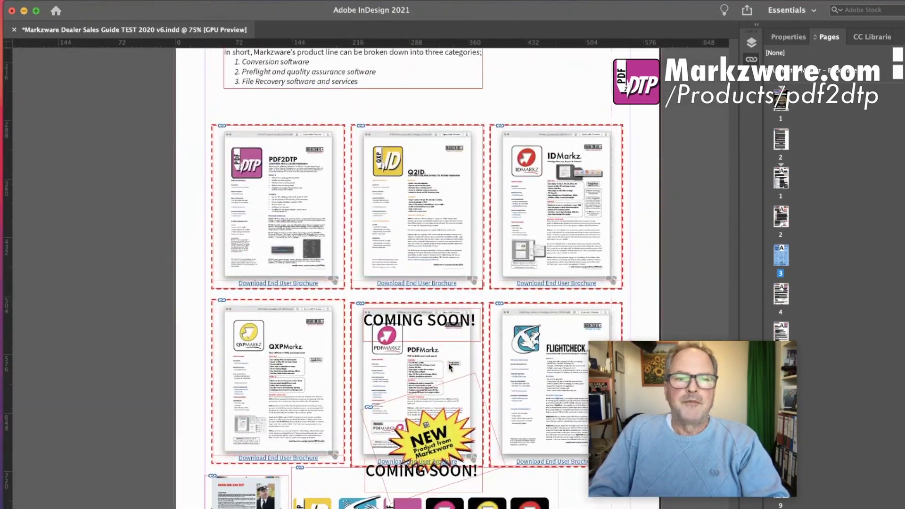
pyautogui.scroll(5, 449, 363)
pyautogui.scroll(-5, 335, 273)
pyautogui.click(281, 222)
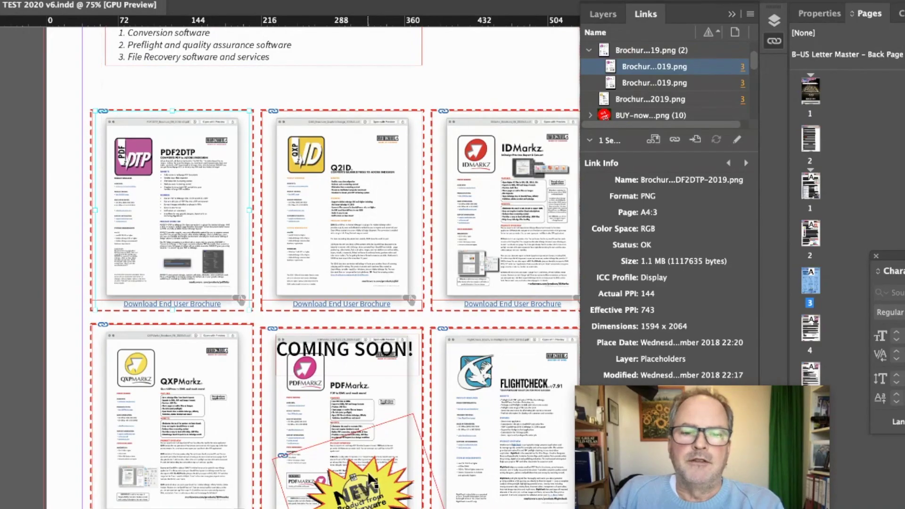
# - Select the NEW starburst, then the placed Midland Red Book bleed.pdf image to view its link details
pyautogui.click(370, 480)
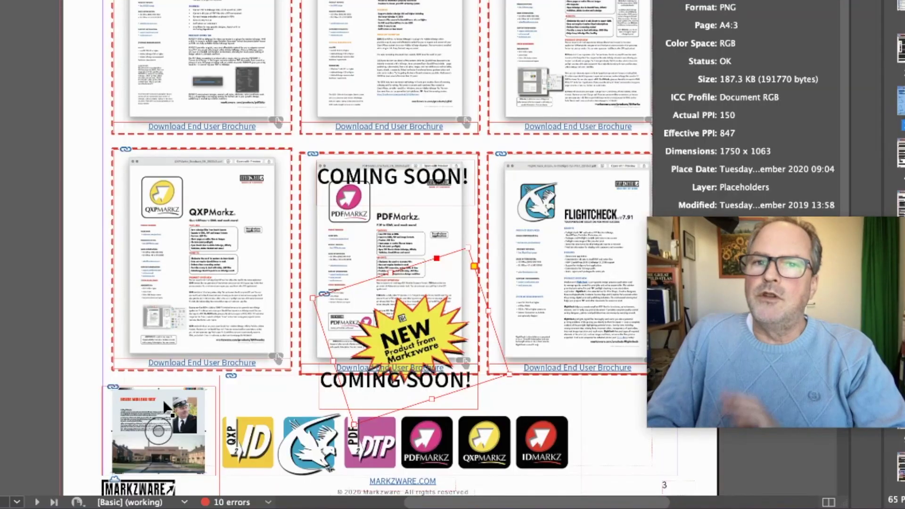
pyautogui.click(139, 416)
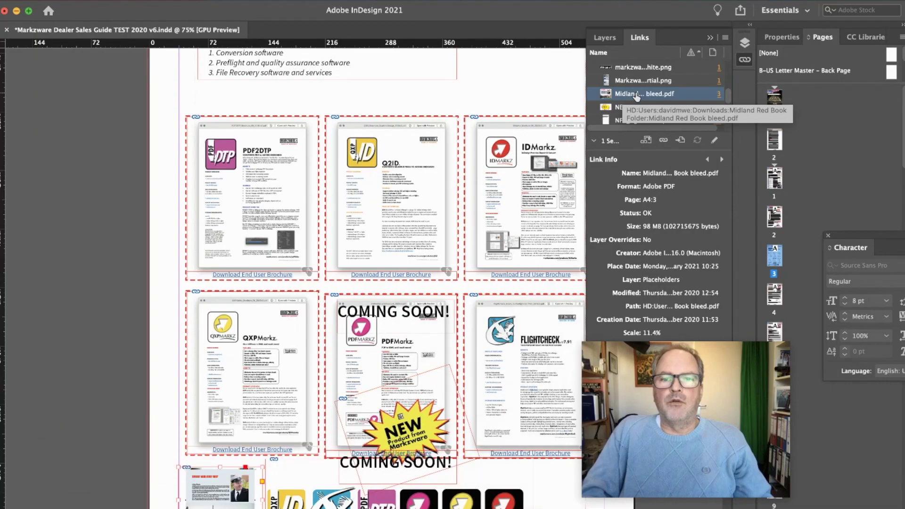
pyautogui.rightClick(636, 94)
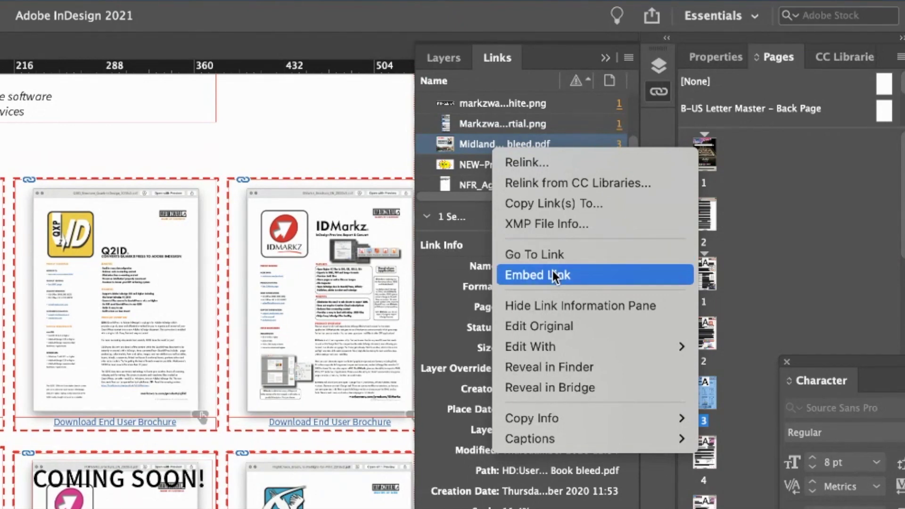
pyautogui.click(562, 326)
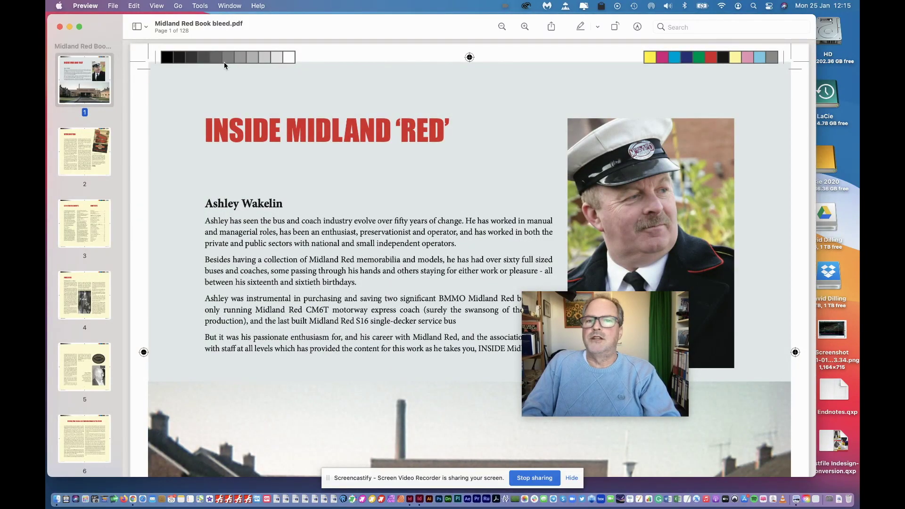
pyautogui.click(59, 27)
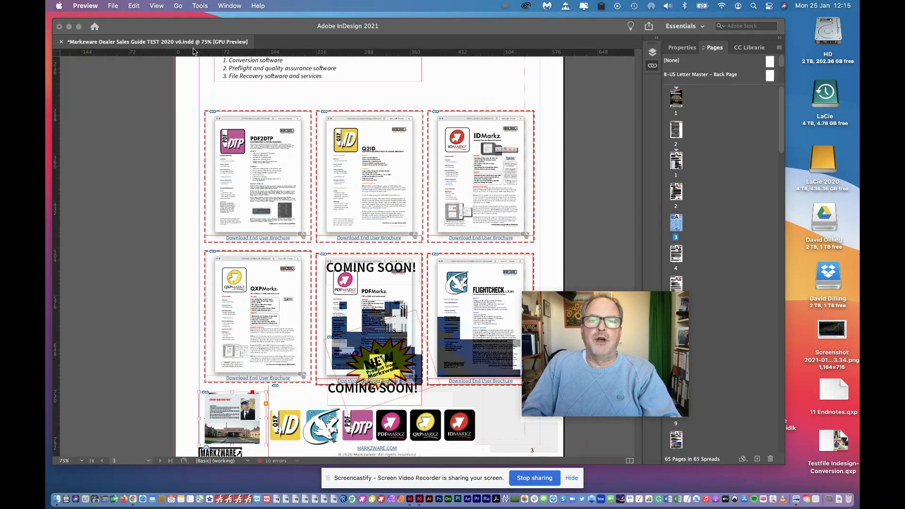
# - Send the Midland Red Book bleed PDF link to PDFMarkz.app via Edit With
pyautogui.click(539, 124)
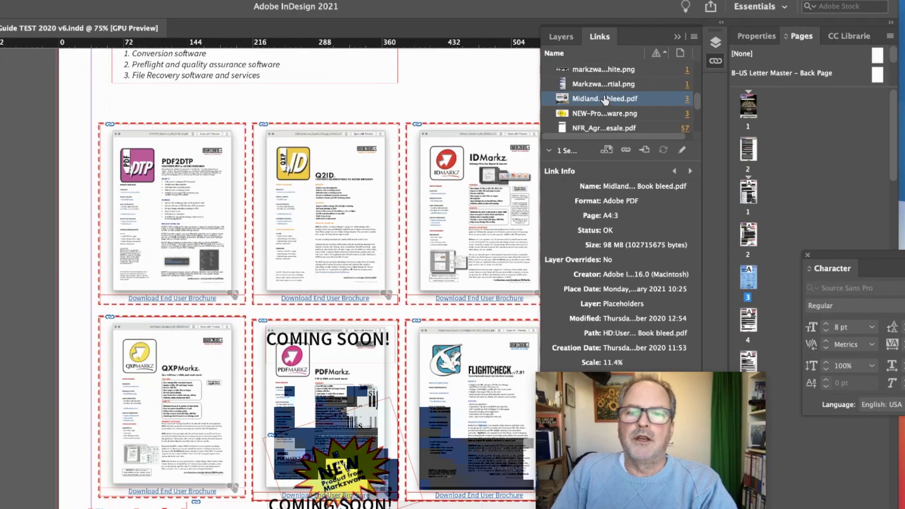
pyautogui.rightClick(573, 97)
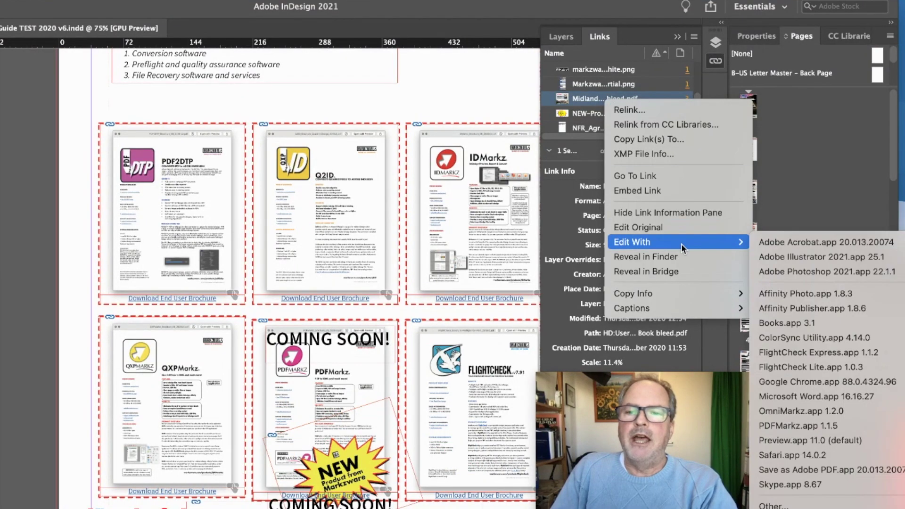
pyautogui.moveTo(614, 157)
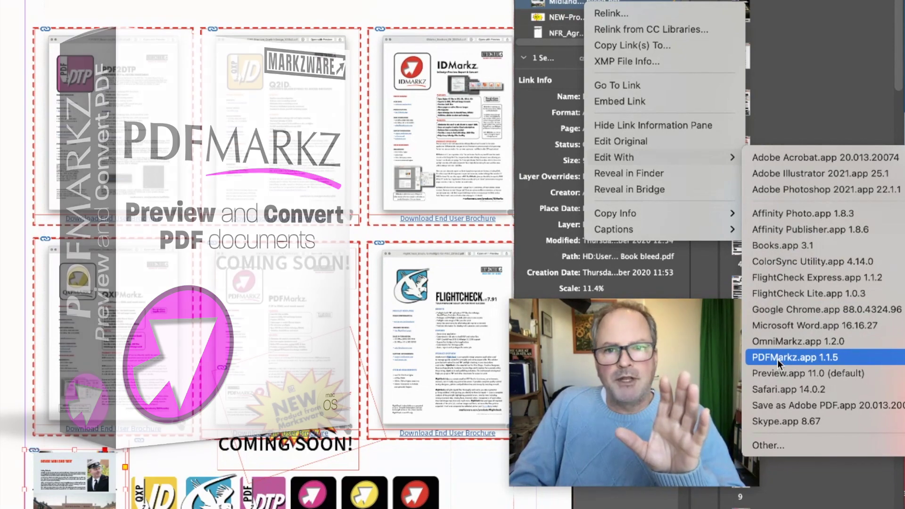
pyautogui.click(777, 359)
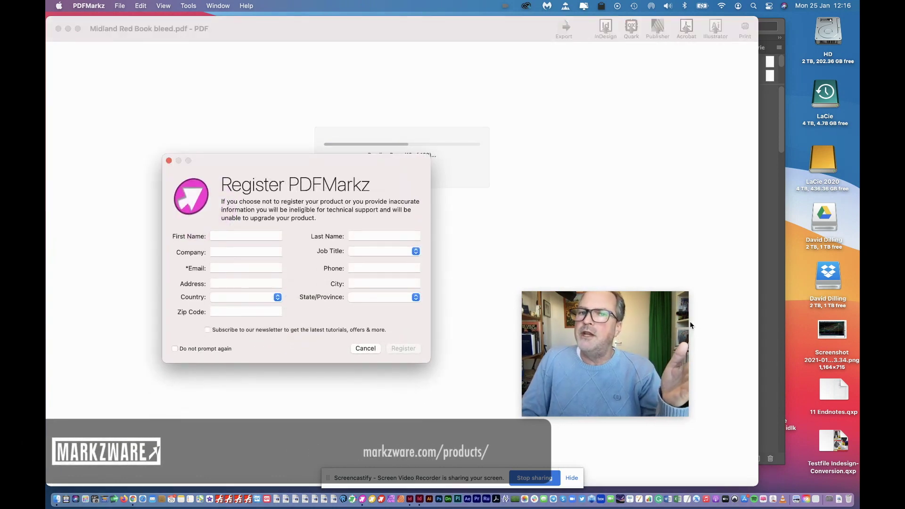
# - Skip PDFMarkz registration and let Midland Red Book bleed.pdf load its file summary
pyautogui.click(168, 161)
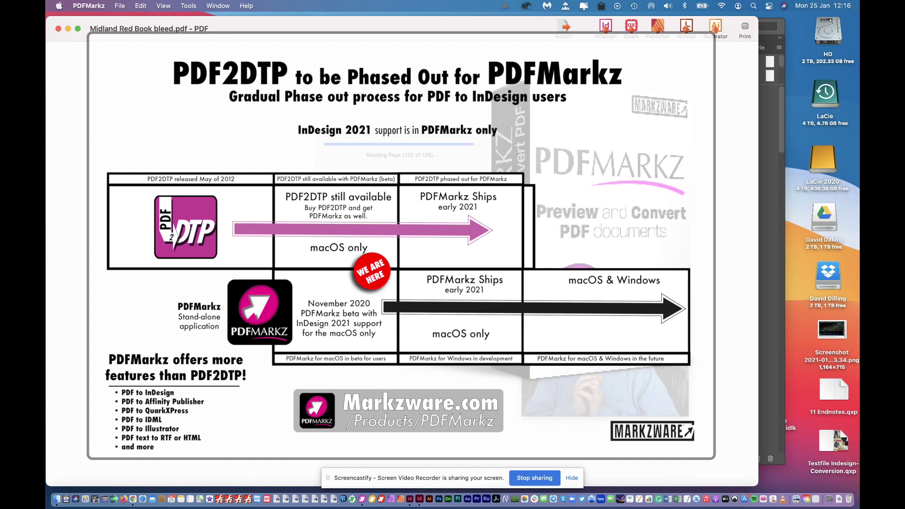
pyautogui.click(571, 478)
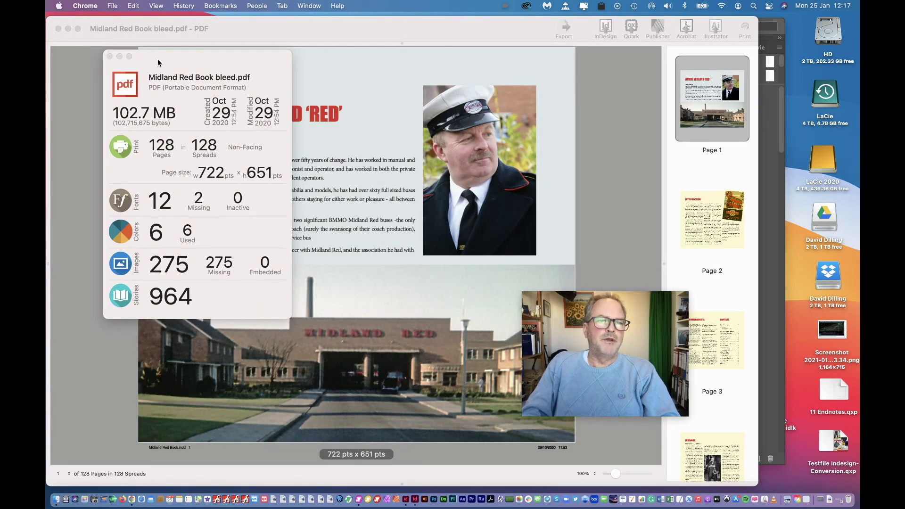
# - Reposition the file summary window beside page 1 and refocus the main PDF window
pyautogui.moveTo(158, 63); pyautogui.dragTo(308, 66)
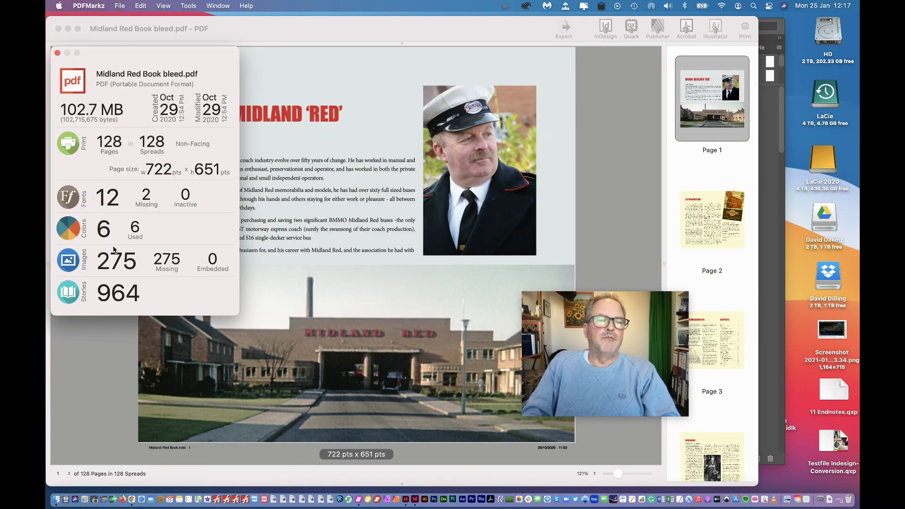
pyautogui.moveTo(95, 56)
pyautogui.mouseDown()
pyautogui.moveTo(755, 87)
pyautogui.moveTo(826, 102)
pyautogui.mouseUp()
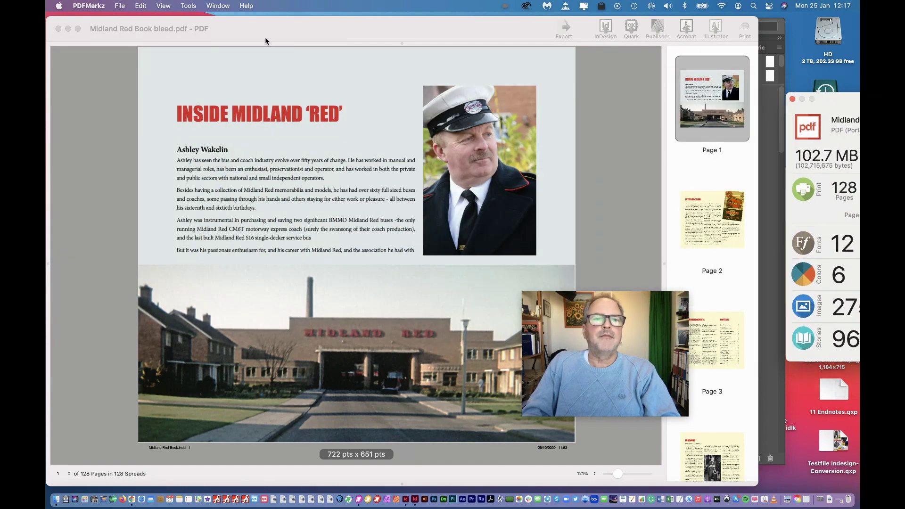
pyautogui.moveTo(833, 103)
pyautogui.mouseDown()
pyautogui.moveTo(344, 98)
pyautogui.moveTo(414, 80)
pyautogui.moveTo(822, 90)
pyautogui.mouseUp()
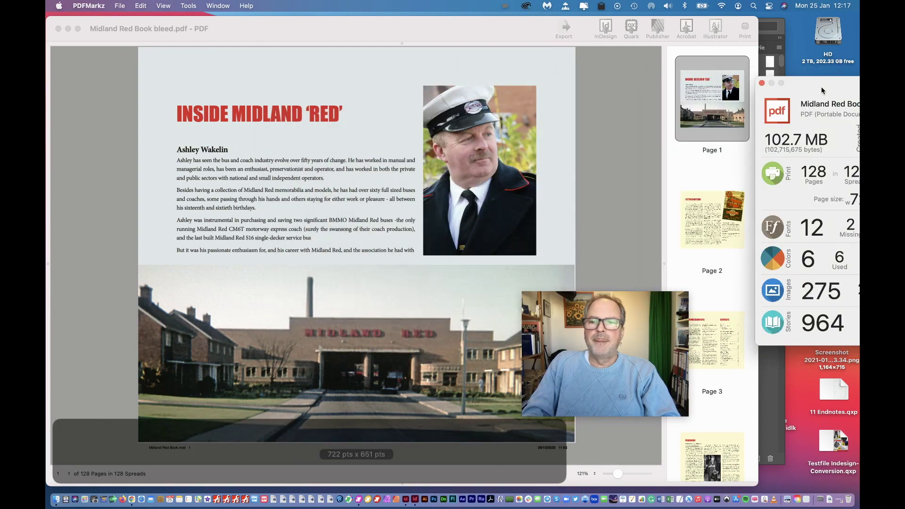
pyautogui.click(451, 40)
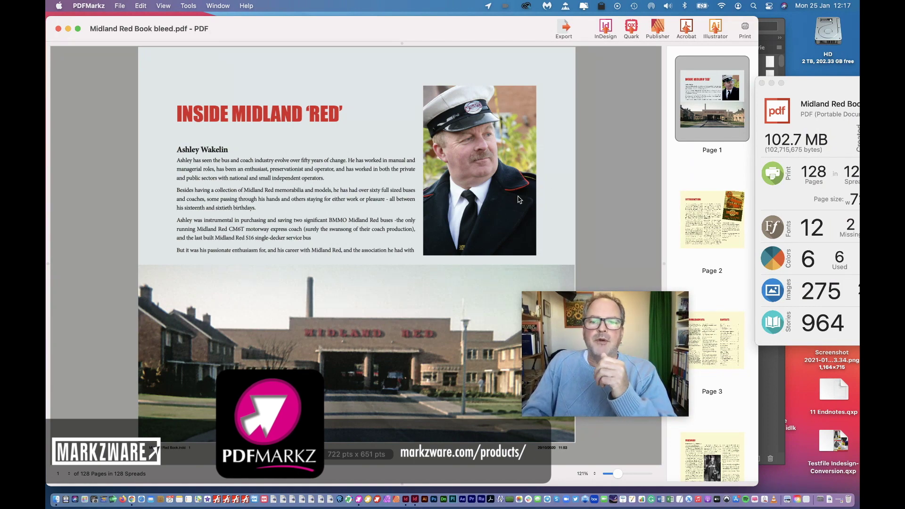
# - Jump to page 2 and scroll down through the opening pages
pyautogui.click(728, 218)
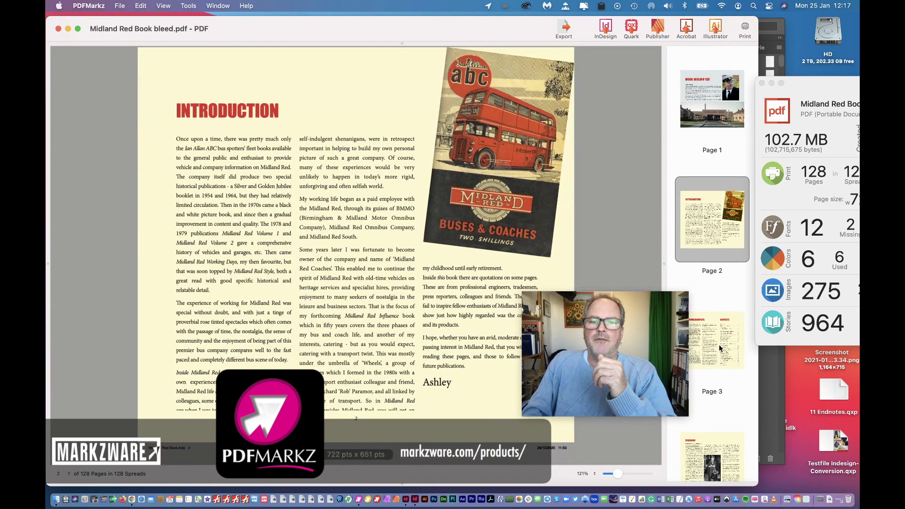
pyautogui.click(718, 354)
pyautogui.scroll(-10, 403, 284)
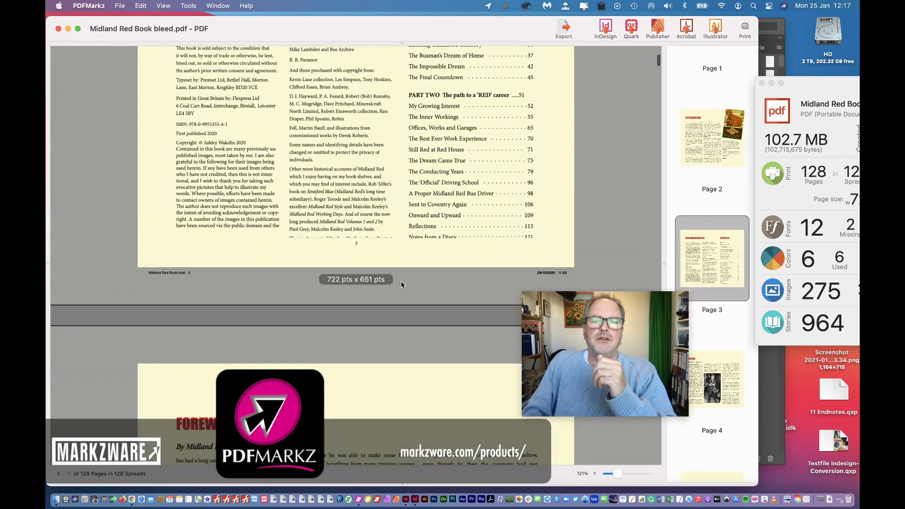
pyautogui.scroll(-2, 403, 285)
pyautogui.scroll(-2, 403, 285)
pyautogui.scroll(-4, 404, 284)
pyautogui.scroll(-3, 405, 284)
pyautogui.scroll(-2, 406, 284)
pyautogui.scroll(-4, 405, 284)
pyautogui.scroll(-4, 405, 284)
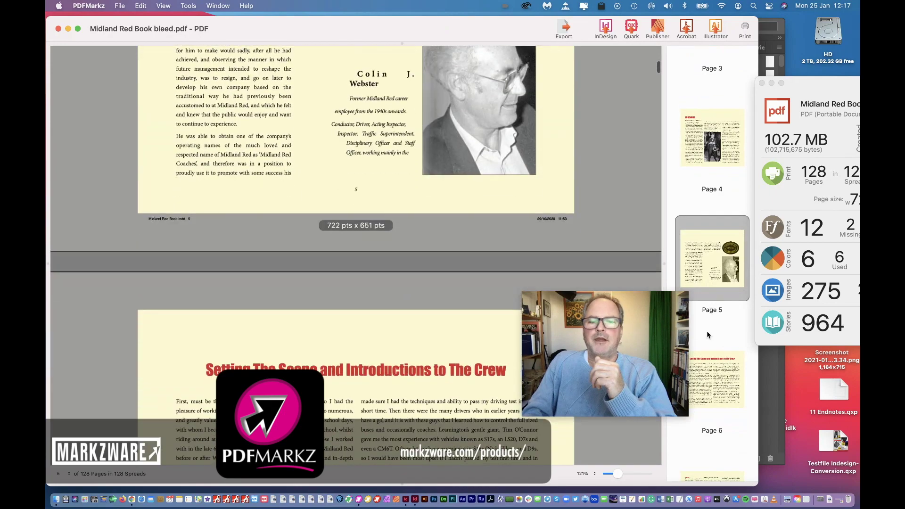
pyautogui.scroll(-5, 266, 276)
pyautogui.scroll(-5, 265, 276)
pyautogui.scroll(-5, 265, 276)
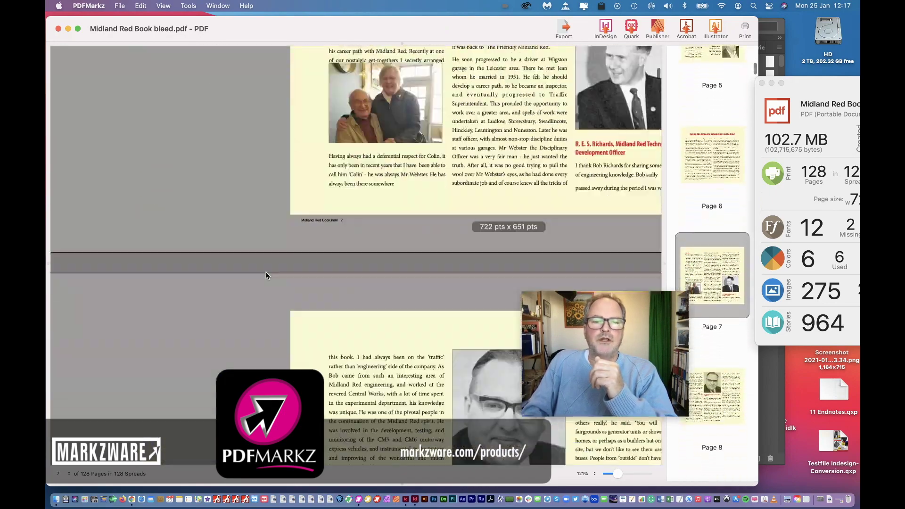
pyautogui.scroll(-5, 267, 276)
pyautogui.scroll(-5, 266, 276)
pyautogui.scroll(-5, 266, 276)
pyautogui.scroll(-5, 266, 276)
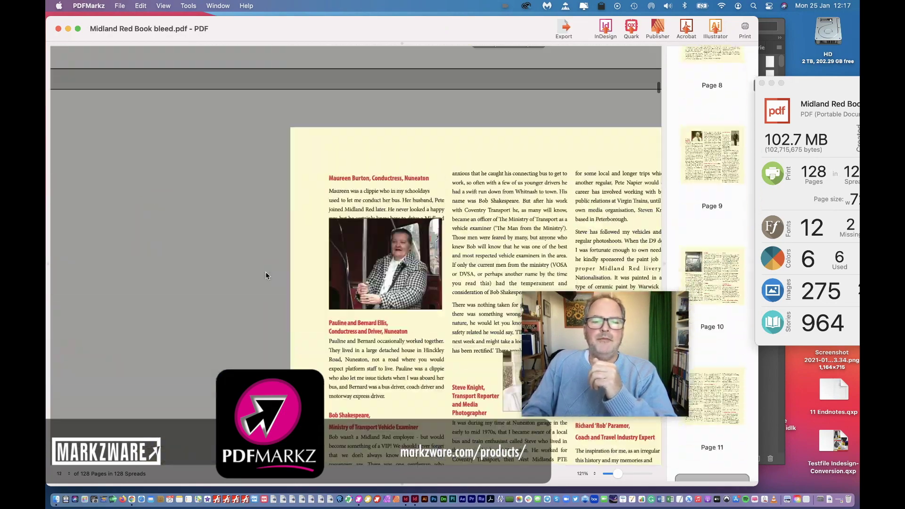
pyautogui.scroll(-5, 266, 276)
pyautogui.scroll(-3, 265, 275)
pyautogui.scroll(-5, 265, 275)
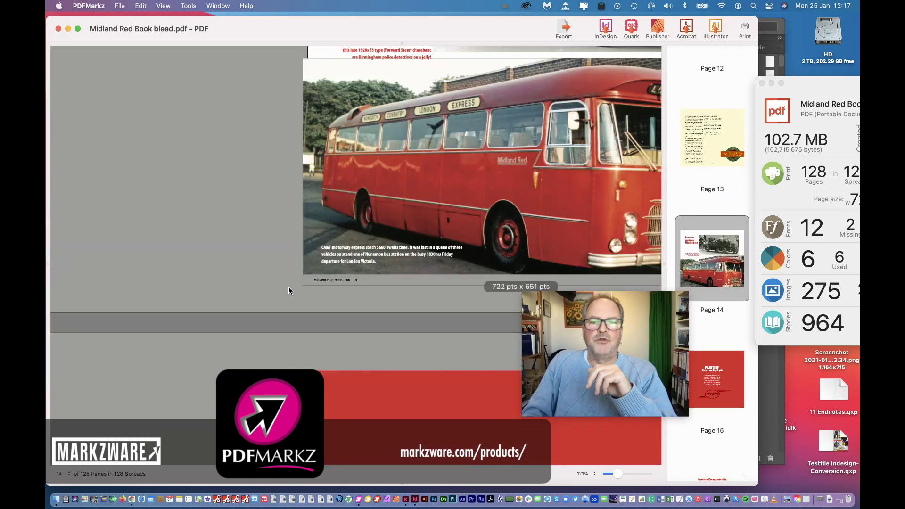
# - Settle the preview on page 16, 'Growth and Strong Leadership'
pyautogui.scroll(3, 288, 291)
pyautogui.scroll(3, 288, 291)
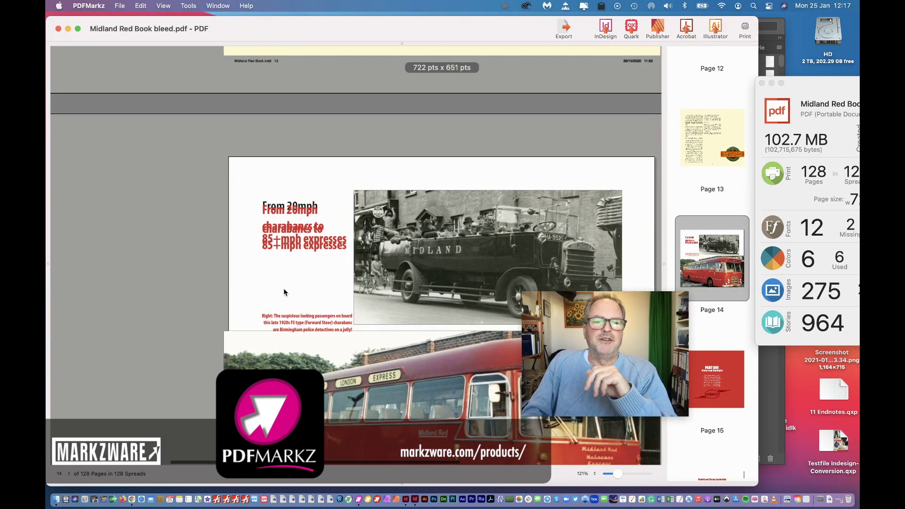
pyautogui.scroll(-2, 284, 291)
pyautogui.scroll(-5, 284, 290)
pyautogui.scroll(-5, 285, 290)
pyautogui.scroll(-1, 284, 290)
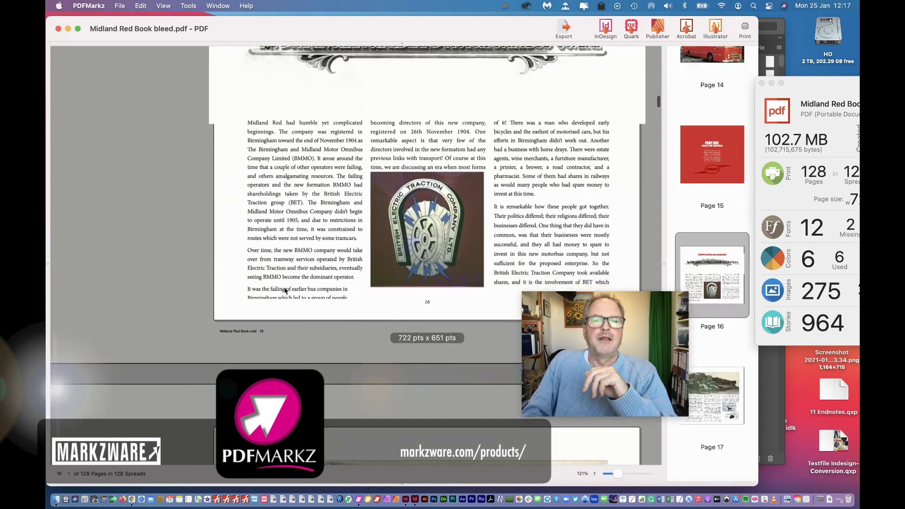
pyautogui.scroll(3, 194, 376)
pyautogui.scroll(3, 203, 374)
pyautogui.scroll(1, 213, 373)
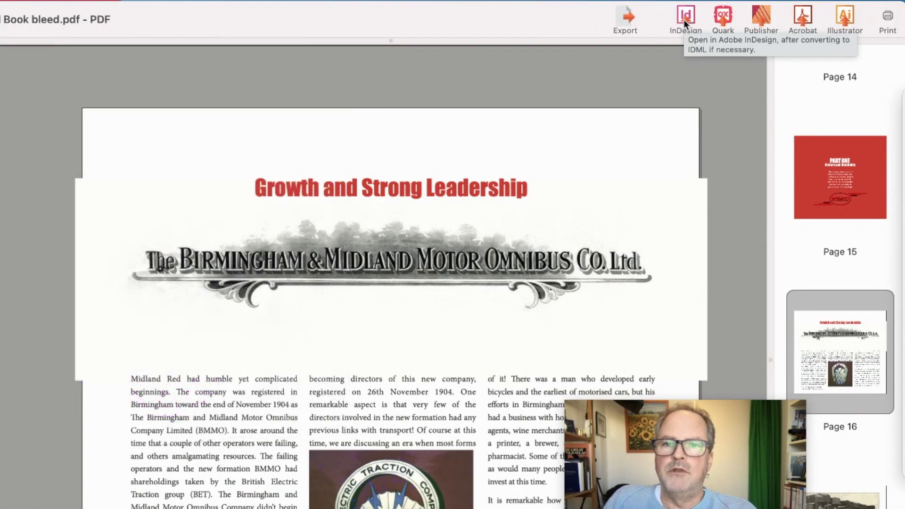
# - Convert the Midland Red Book PDF to IDML and open it in InDesign 2021
pyautogui.click(684, 20)
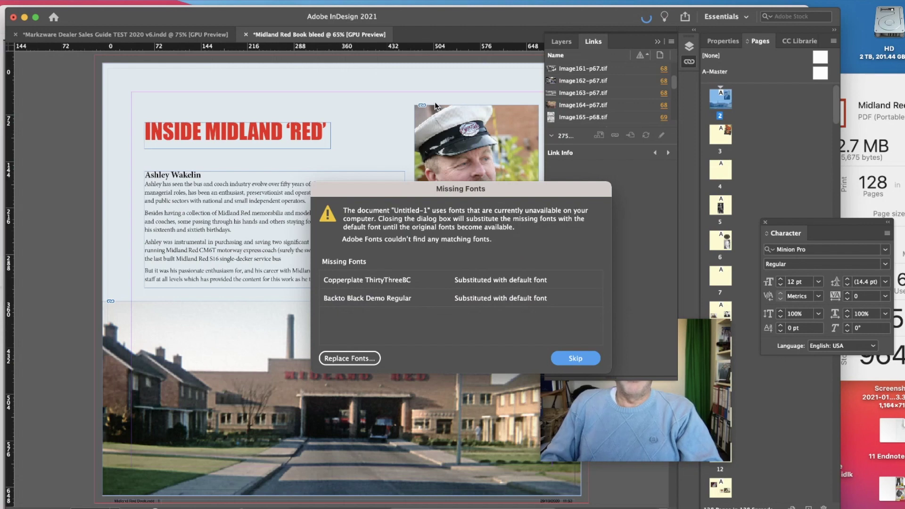
# - Skip the two missing fonts and return to the converted Midland Red Book tab
pyautogui.click(574, 357)
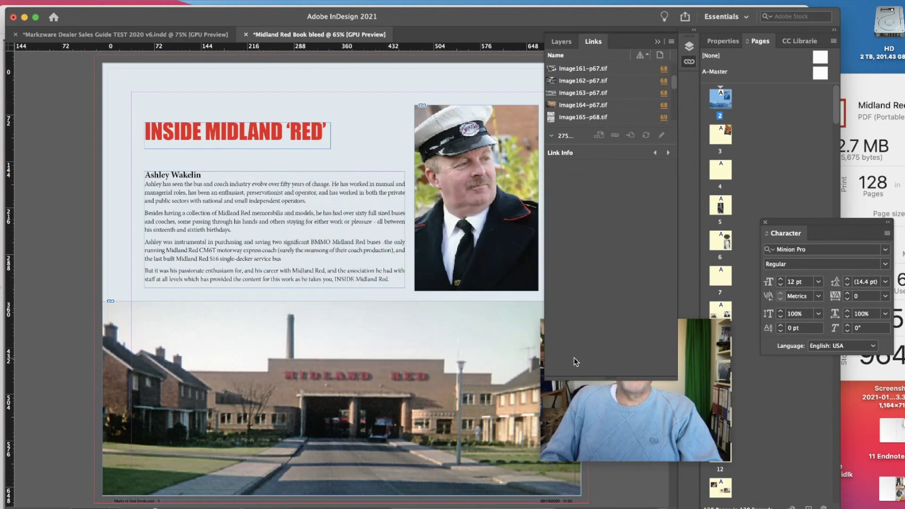
pyautogui.click(166, 35)
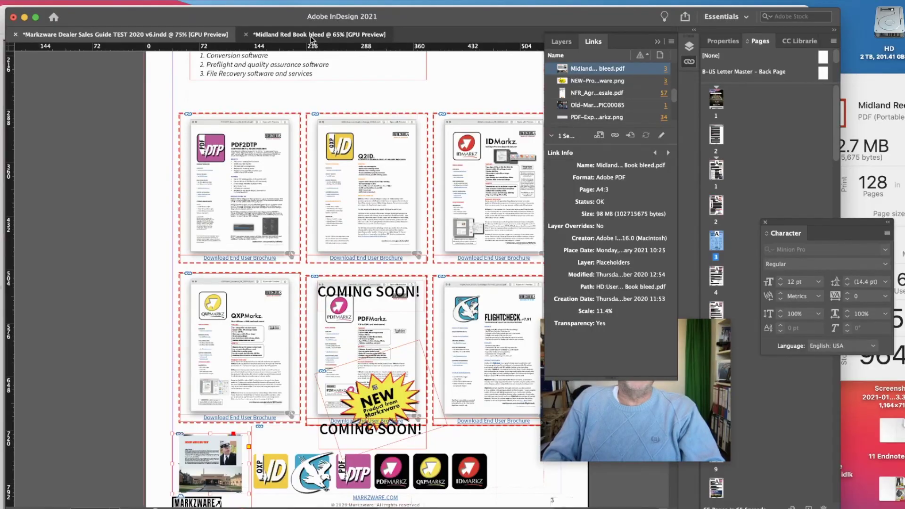
pyautogui.click(319, 34)
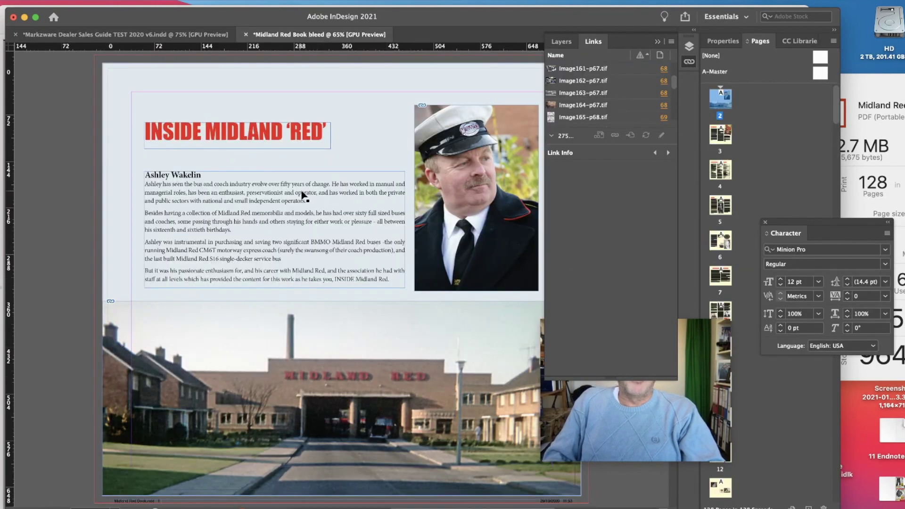
# - Overwrite part of the INSIDE MIDLAND 'RED' heading with 'sdbfbsvsajfv'
pyautogui.doubleClick(214, 128)
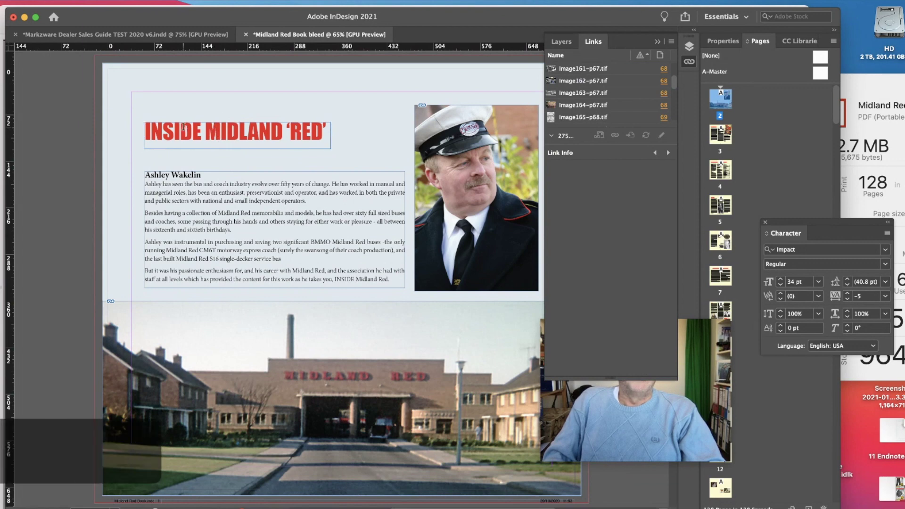
pyautogui.moveTo(180, 131); pyautogui.dragTo(453, 136)
pyautogui.write('sdbfbsvsajfv')
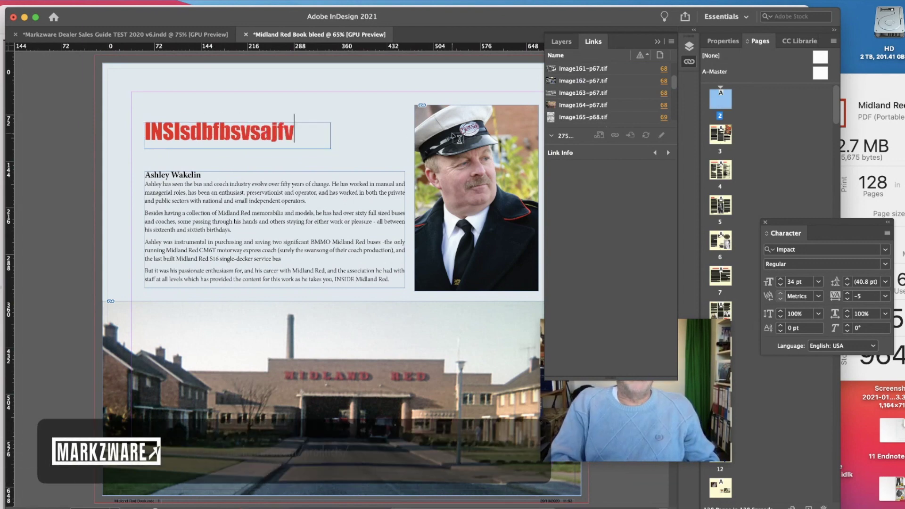
pyautogui.click(78, 57)
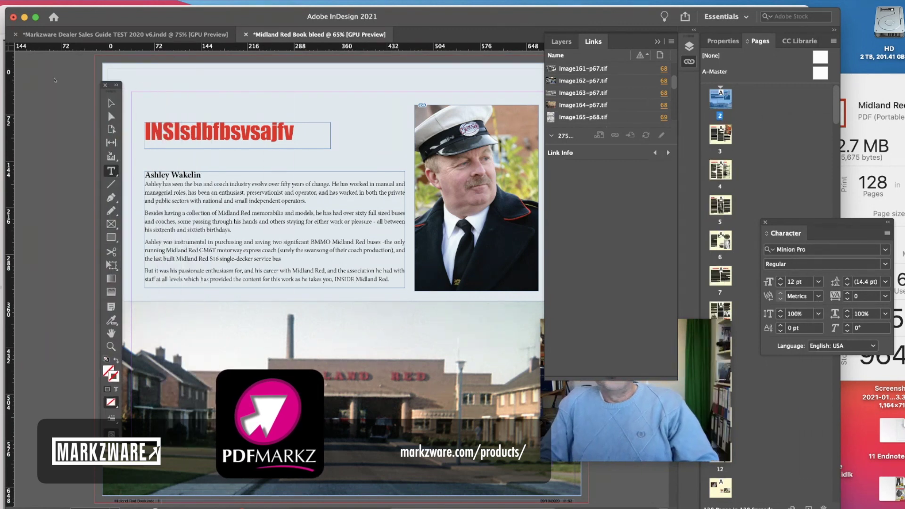
# - Crop the portrait of the man in the cap from its top-left corner
pyautogui.moveTo(112, 88); pyautogui.dragTo(38, 84)
pyautogui.click(38, 101)
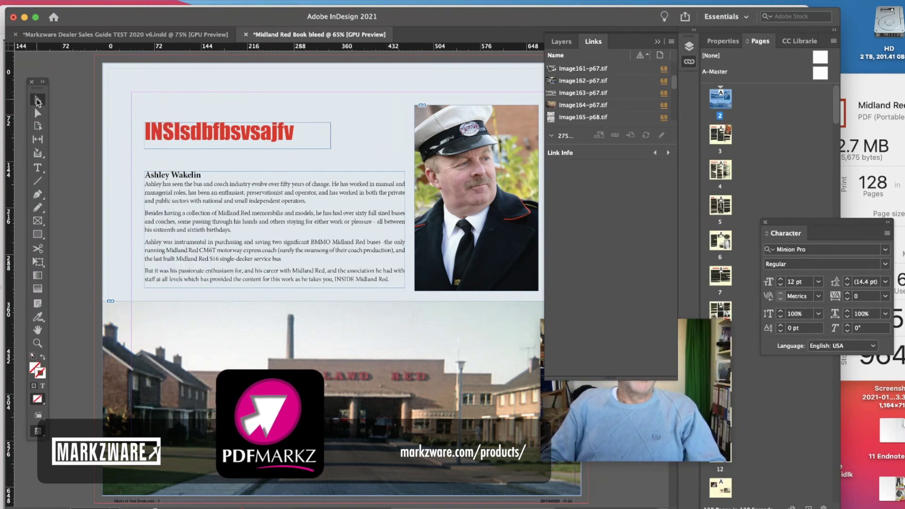
pyautogui.click(455, 153)
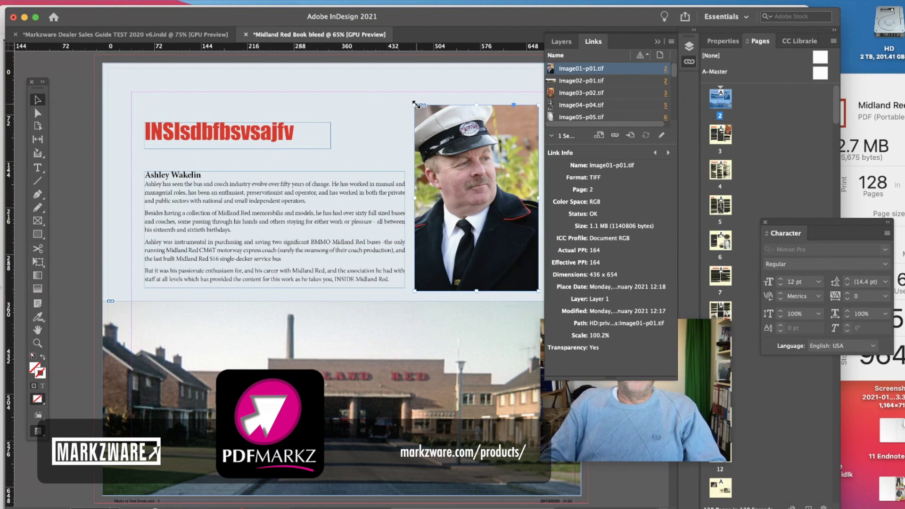
pyautogui.moveTo(415, 104)
pyautogui.mouseDown()
pyautogui.moveTo(445, 146)
pyautogui.moveTo(441, 175)
pyautogui.mouseUp()
# - Delete the conductor photo on page 4
pyautogui.scroll(-5, 367, 254)
pyautogui.scroll(-5, 366, 255)
pyautogui.scroll(-5, 367, 254)
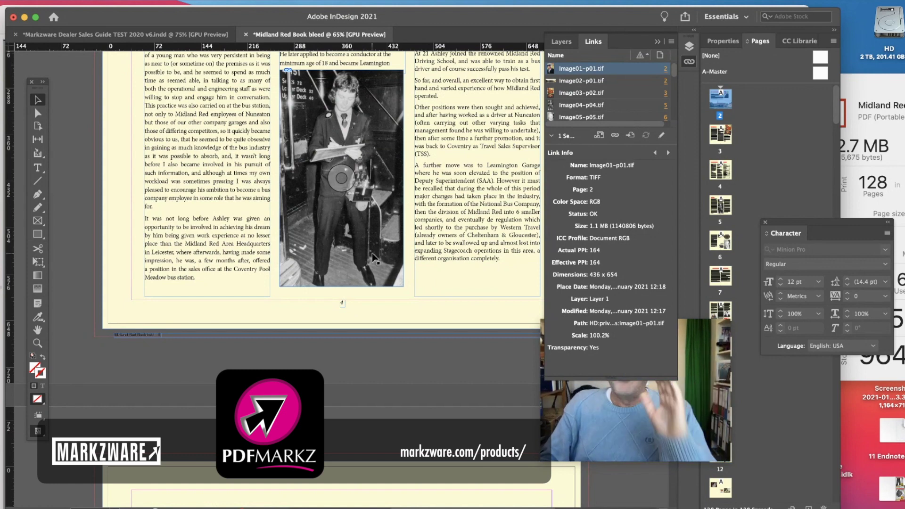
pyautogui.click(366, 204)
pyautogui.press('Delete')
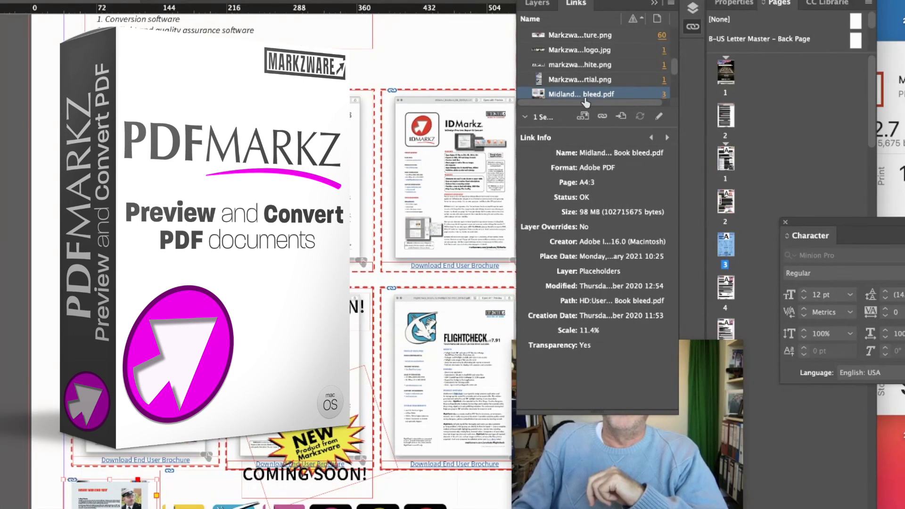
# - Open the Midland Red link options, then browse PDFMarkz thumbnails to page 127
pyautogui.rightClick(586, 100)
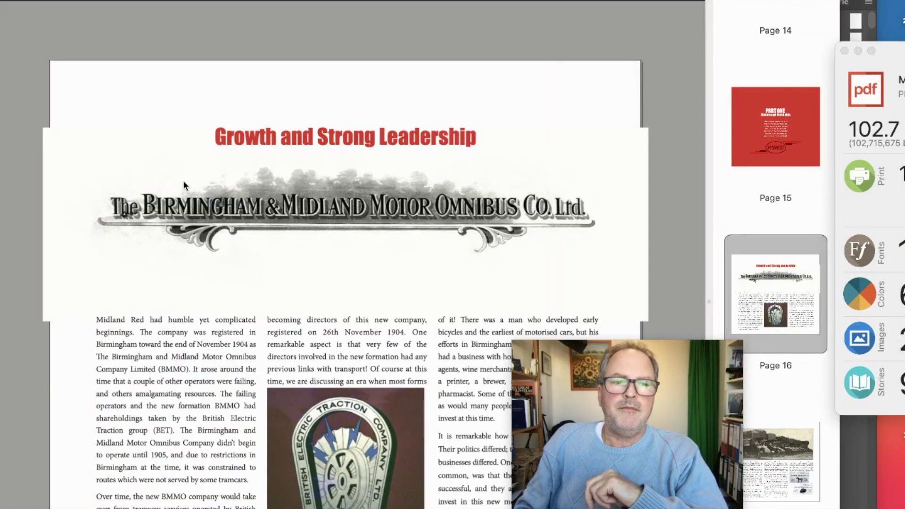
pyautogui.scroll(3, 299, 84)
pyautogui.scroll(10, 369, 170)
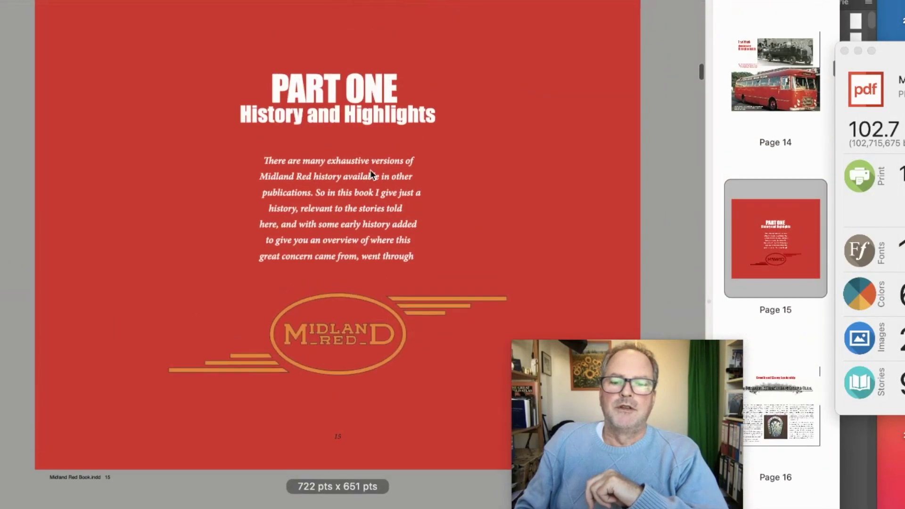
pyautogui.scroll(-2, 337, 255)
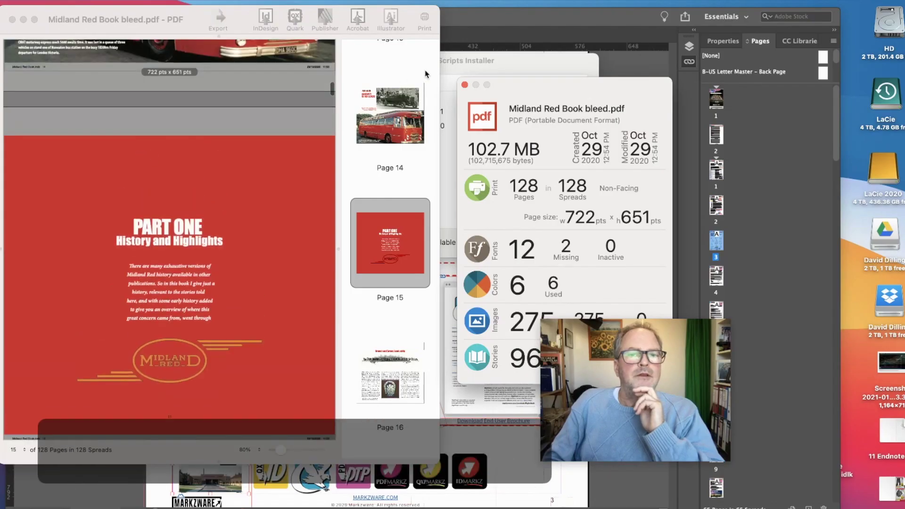
pyautogui.scroll(2, 138, 152)
pyautogui.scroll(3, 189, 141)
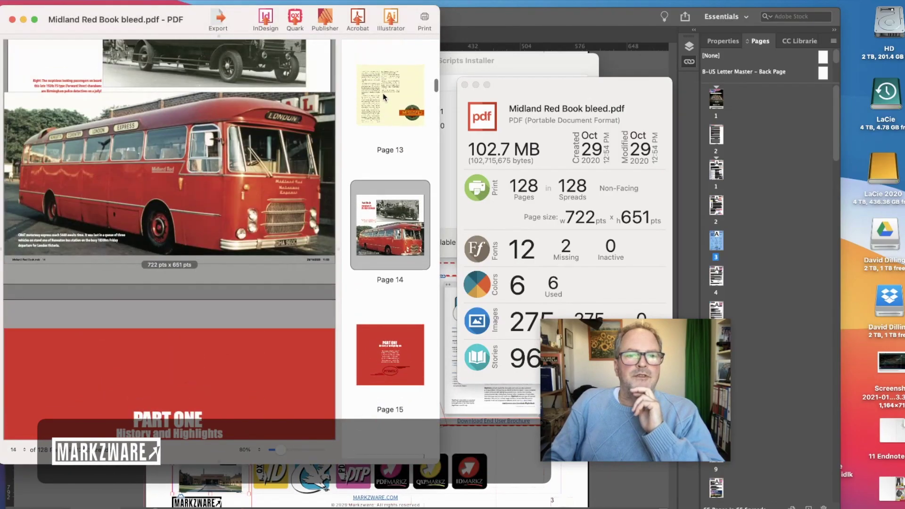
pyautogui.moveTo(435, 85); pyautogui.dragTo(434, 115)
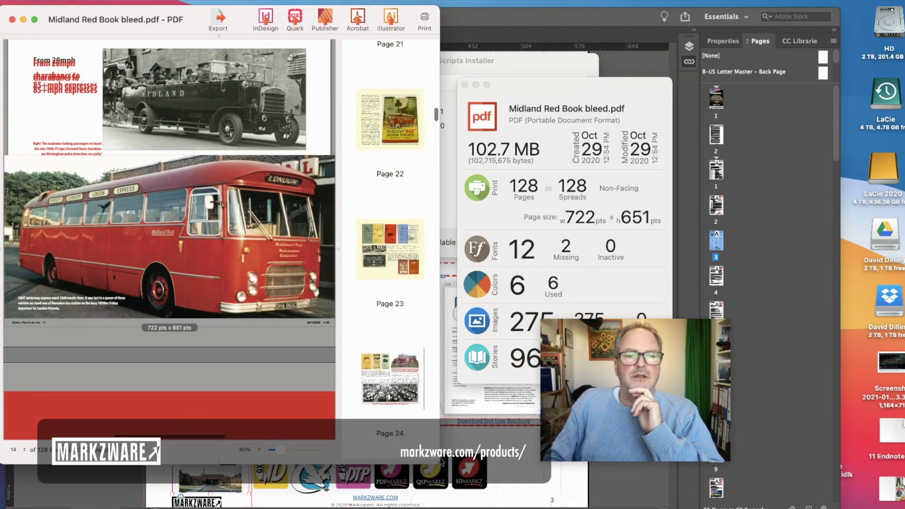
pyautogui.scroll(-20, 380, 267)
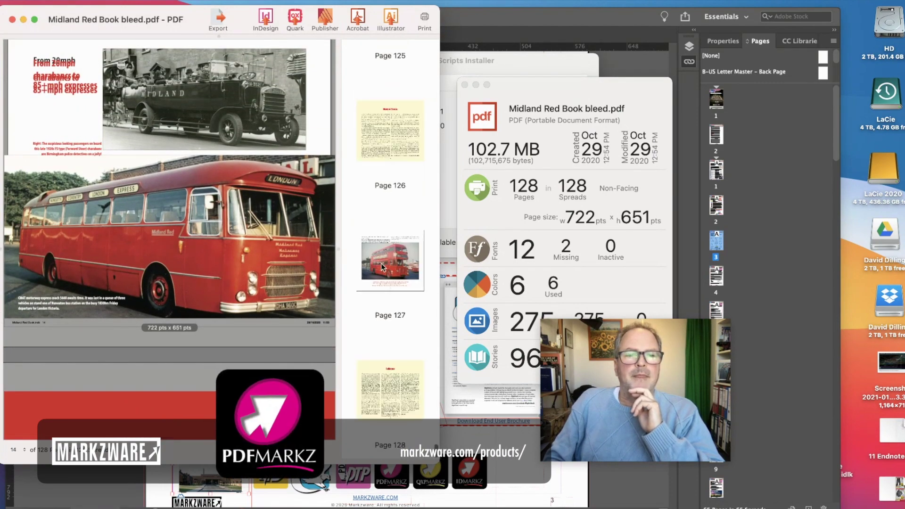
pyautogui.click(382, 267)
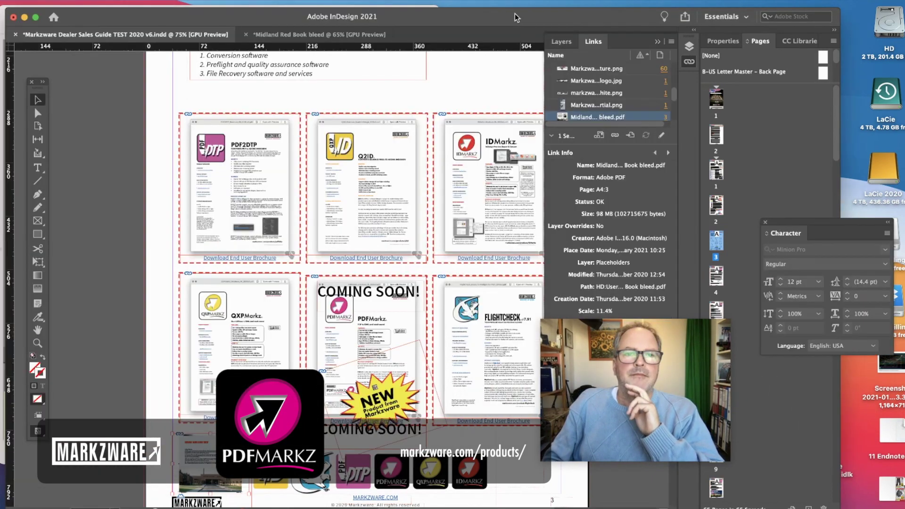
# - Return to InDesign, select the placed Midland Red brochure, and browse then dismiss its Edit With list
pyautogui.press('super+Tab')
pyautogui.click(367, 188)
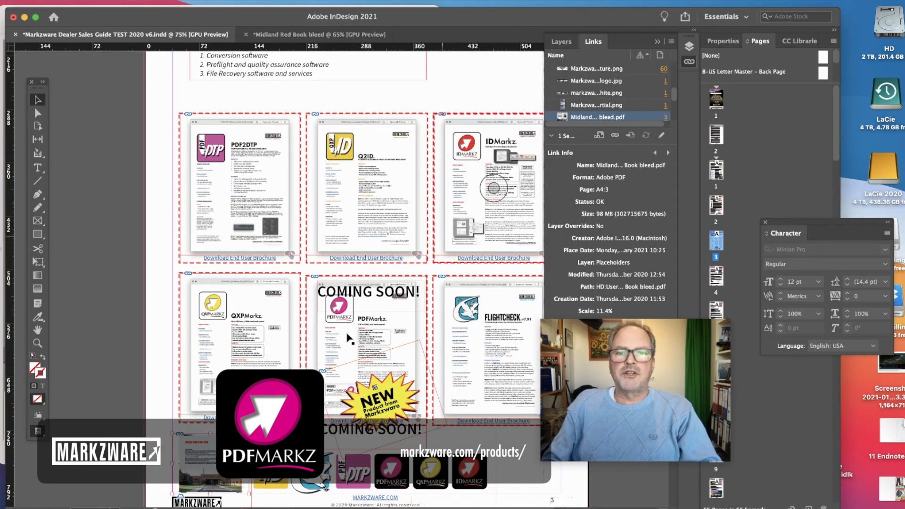
pyautogui.click(239, 187)
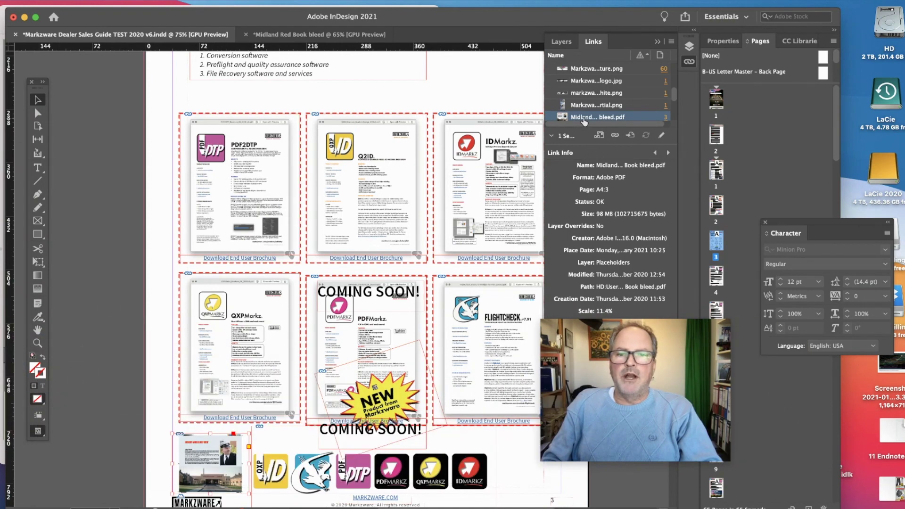
pyautogui.rightClick(585, 120)
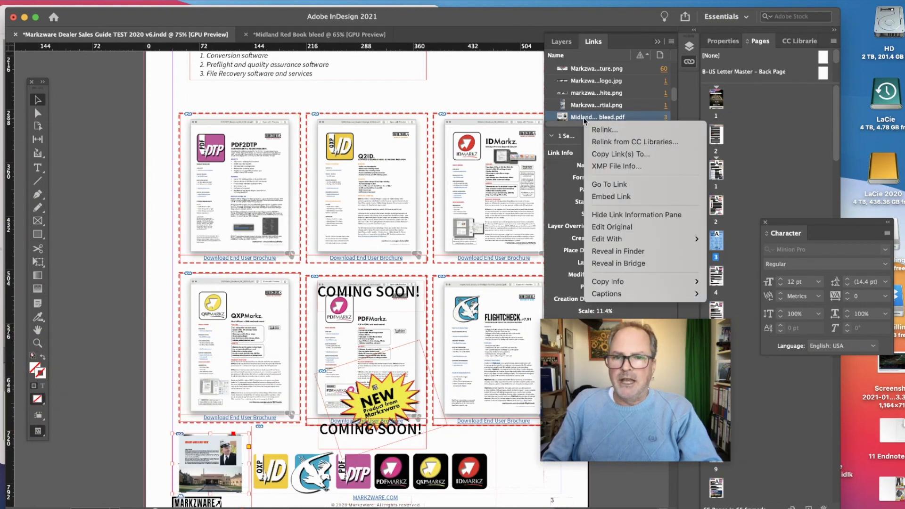
pyautogui.moveTo(606, 239)
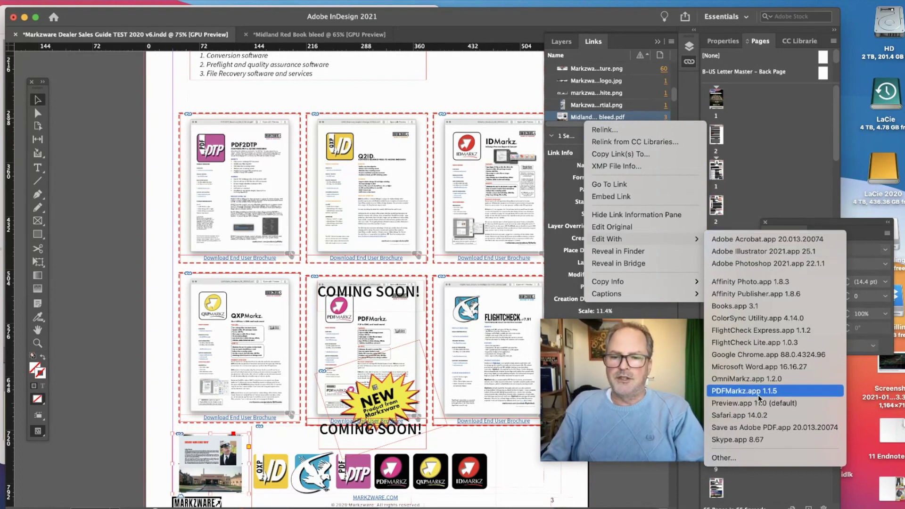
pyautogui.press('Escape')
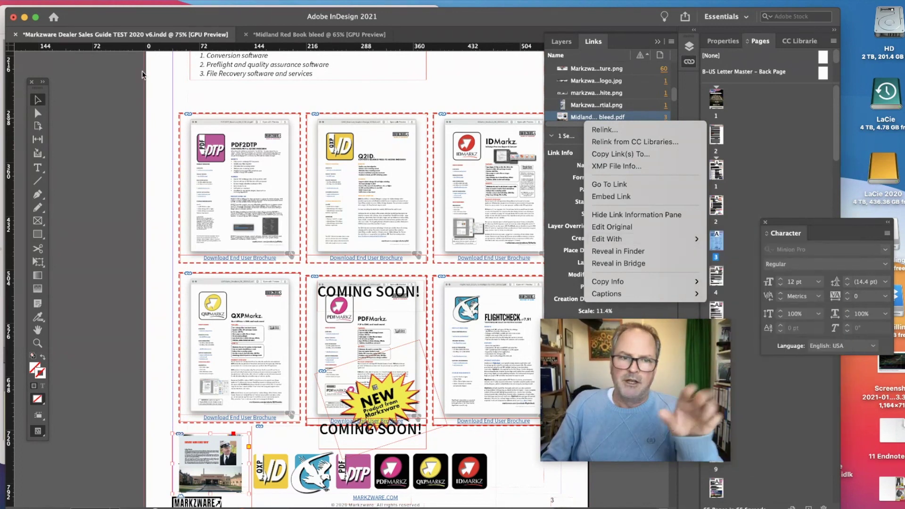
pyautogui.press('Escape')
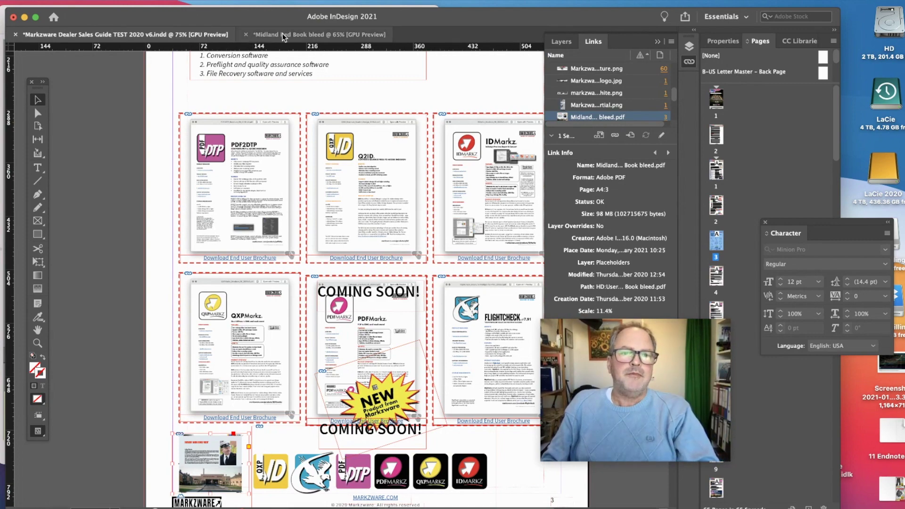
# - Quit InDesign 2021, discarding changes to the Midland Red Book and Markzware sales guide documents
pyautogui.click(264, 30)
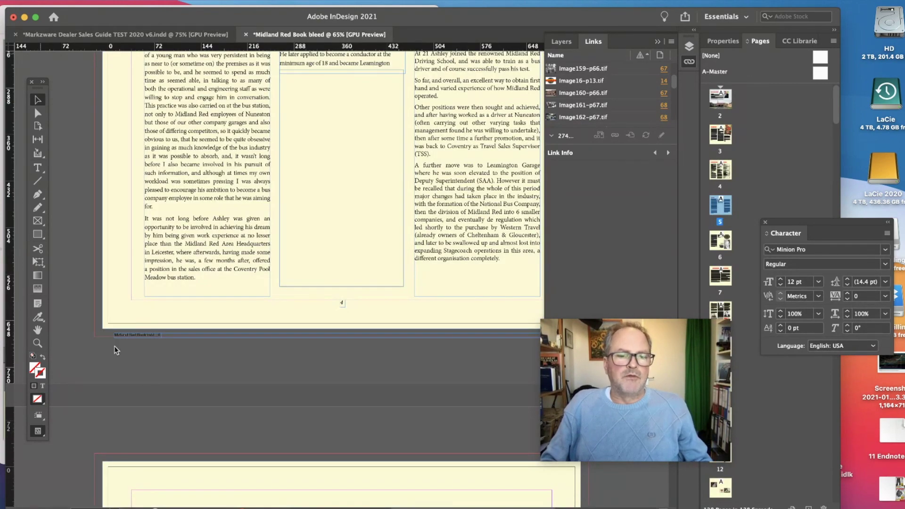
pyautogui.click(28, 1)
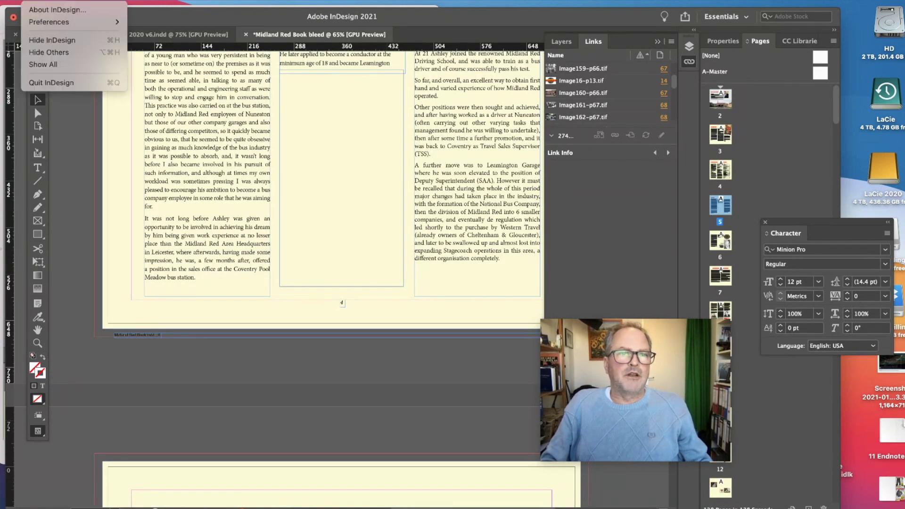
pyautogui.click(69, 80)
pyautogui.click(433, 284)
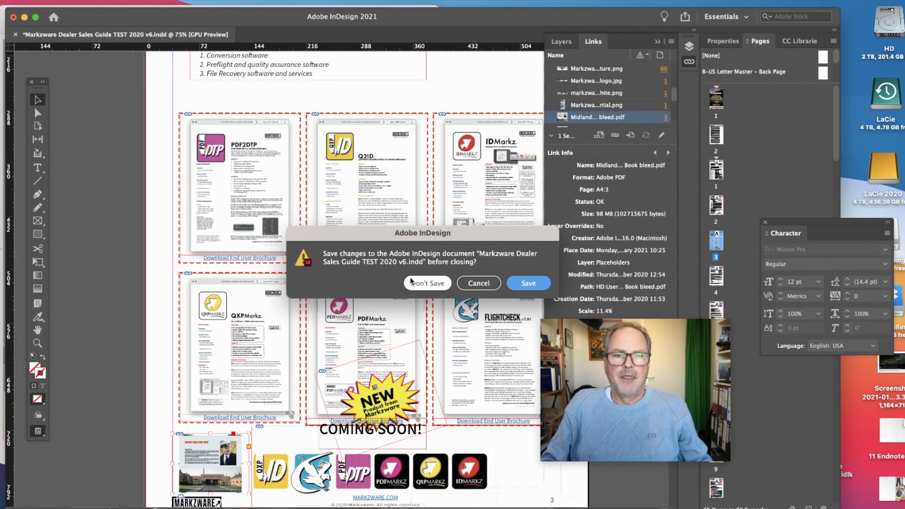
pyautogui.click(413, 282)
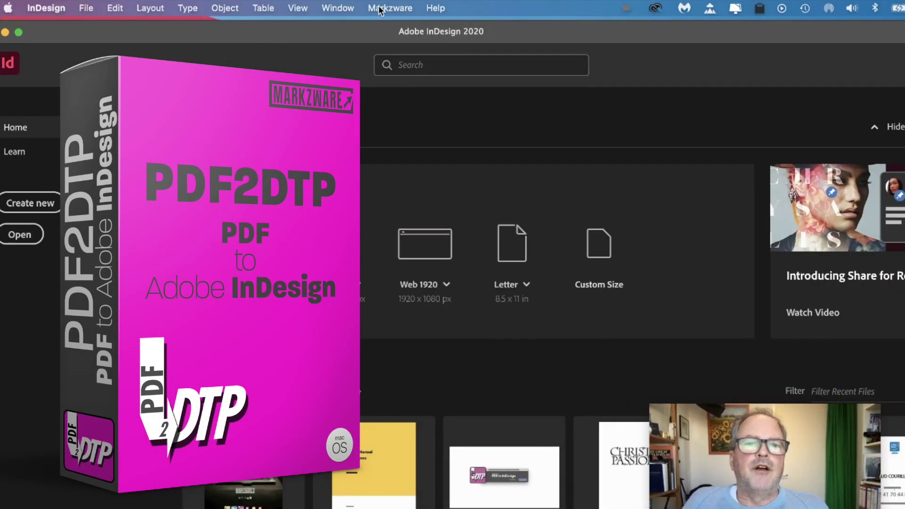
pyautogui.click(386, 8)
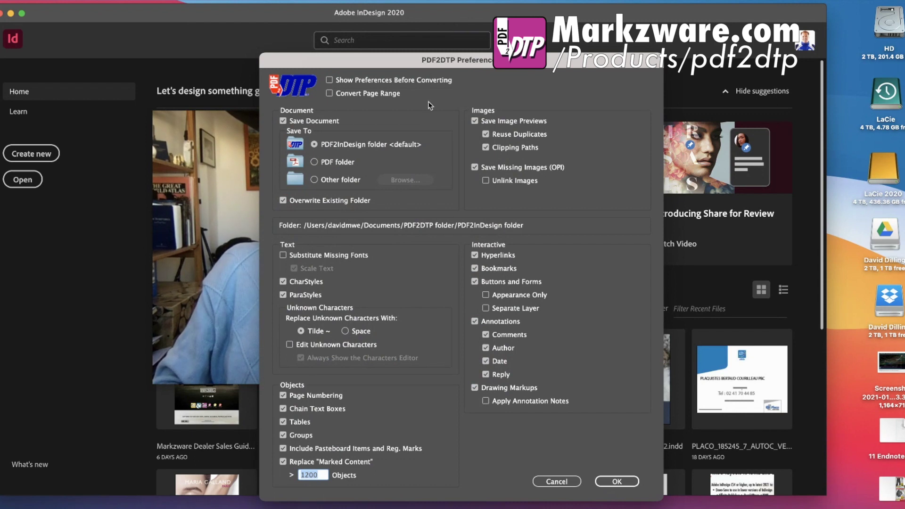
pyautogui.click(558, 481)
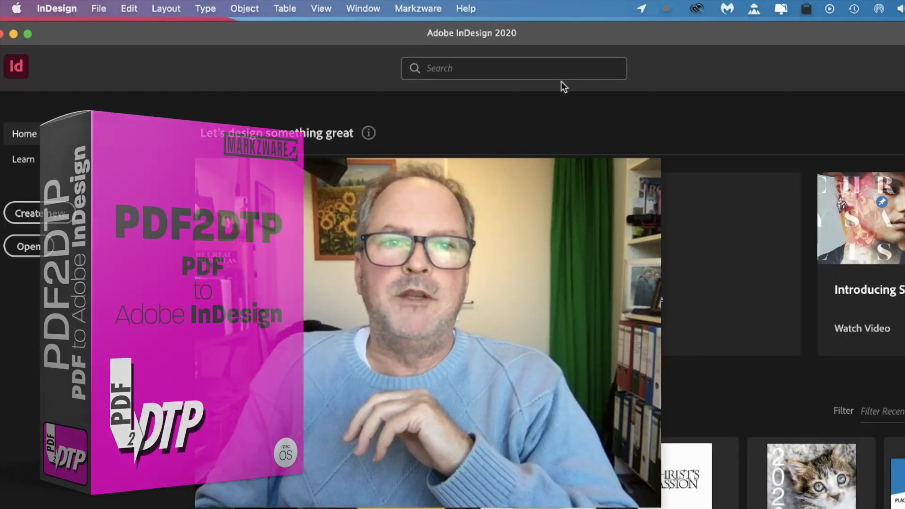
pyautogui.click(408, 8)
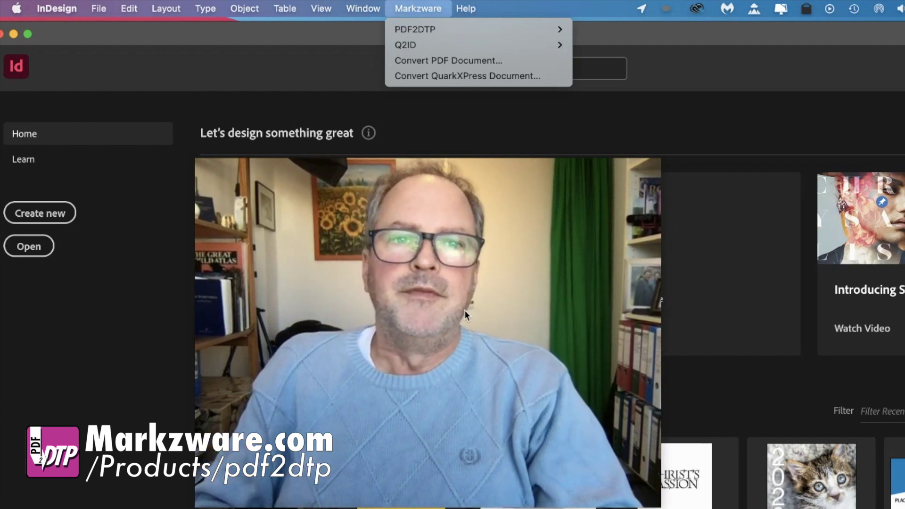
pyautogui.moveTo(425, 29)
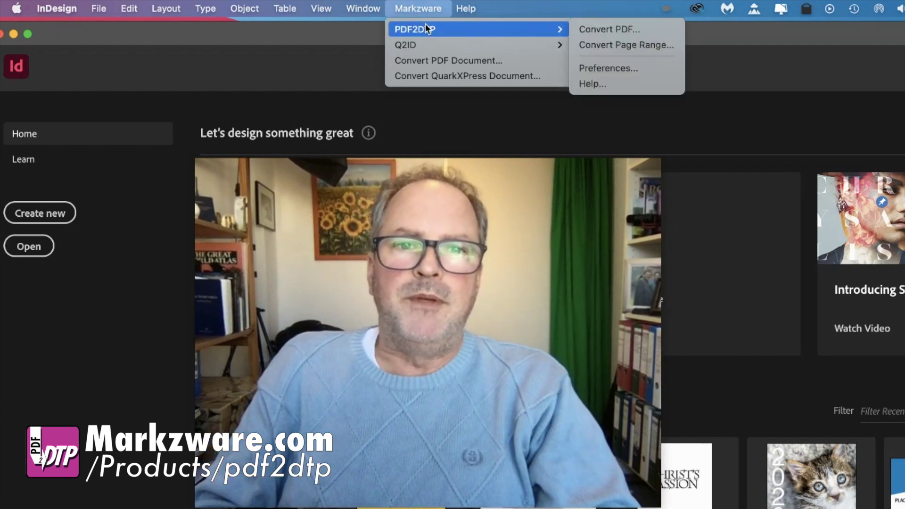
pyautogui.click(261, 39)
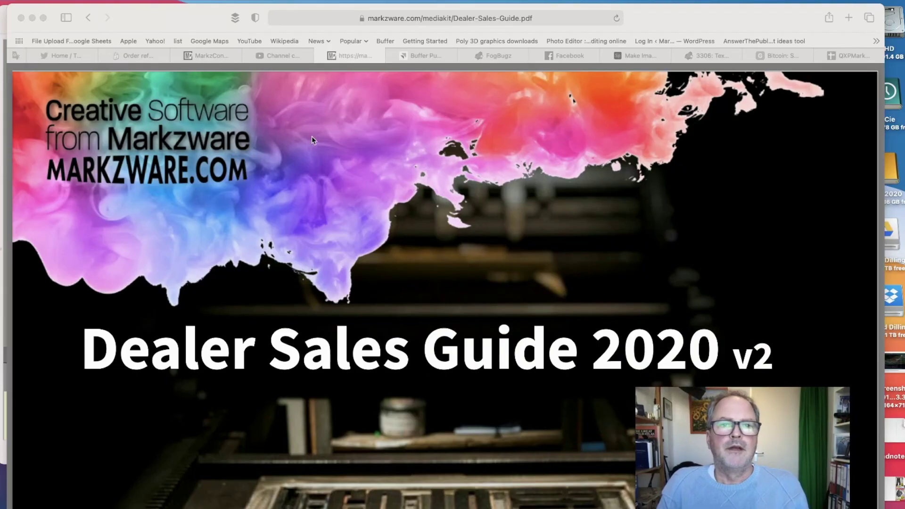
# - In Safari, load the markzware.com homepage and go to the PDF2DTP (PDF to InDesign) product page
pyautogui.click(320, 114)
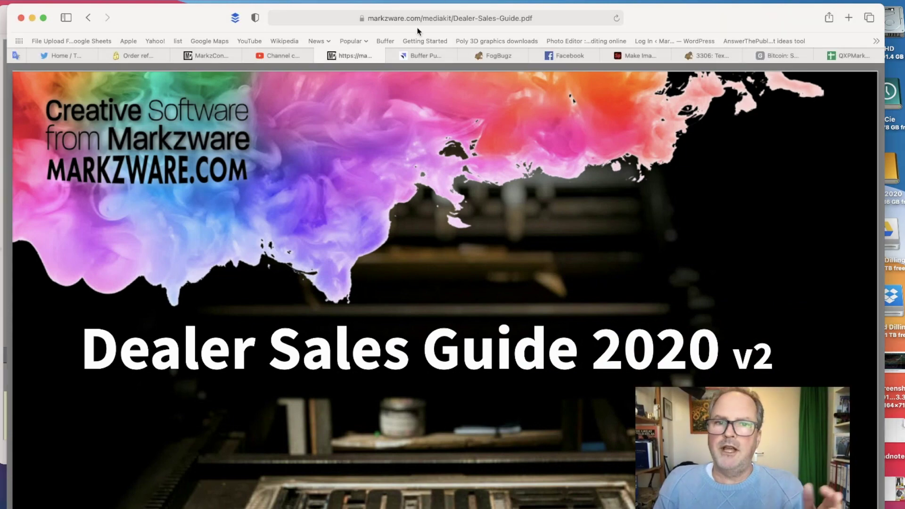
pyautogui.click(454, 17)
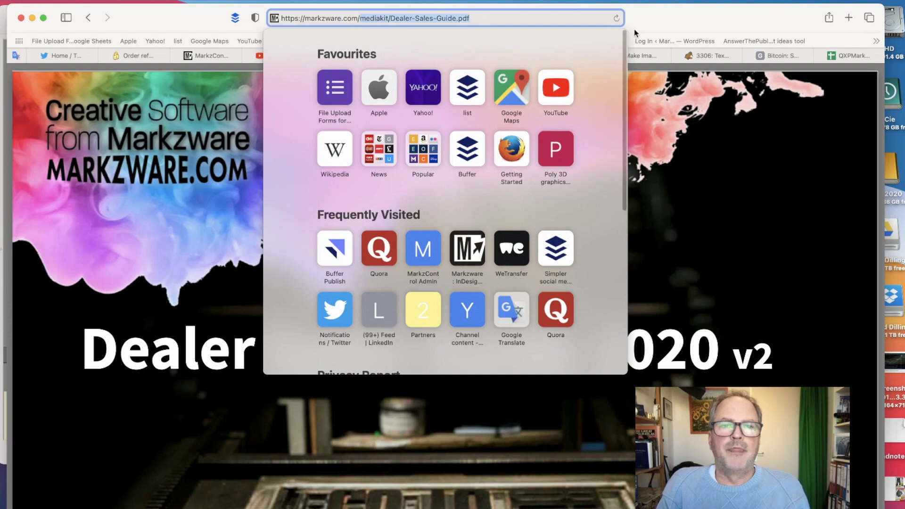
pyautogui.press('BackSpace')
pyautogui.press('Return')
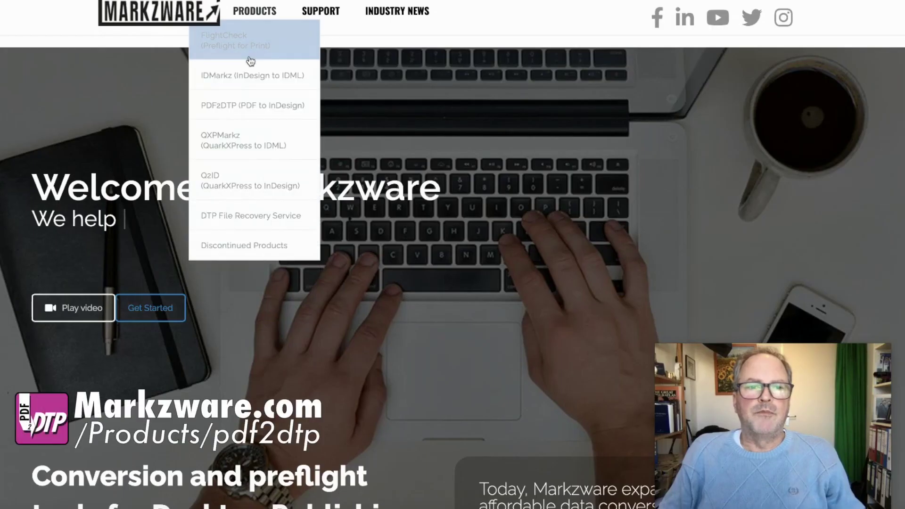
pyautogui.click(311, 107)
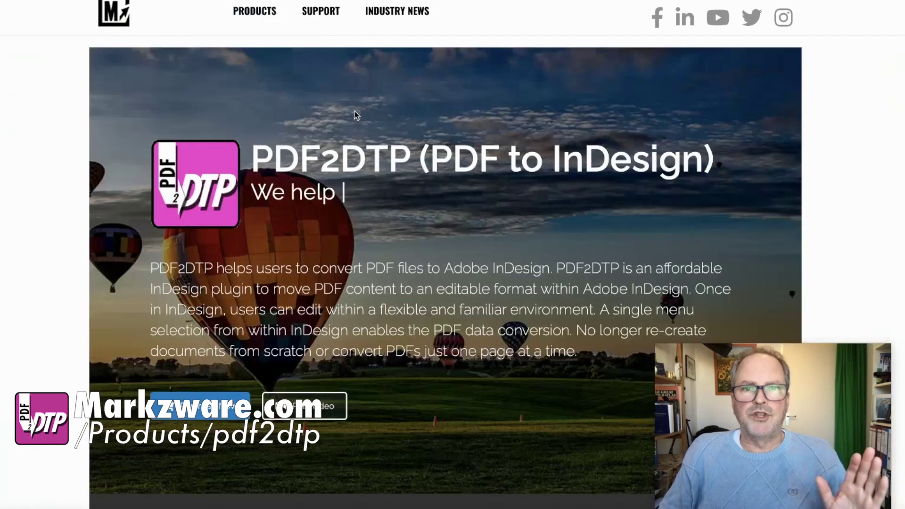